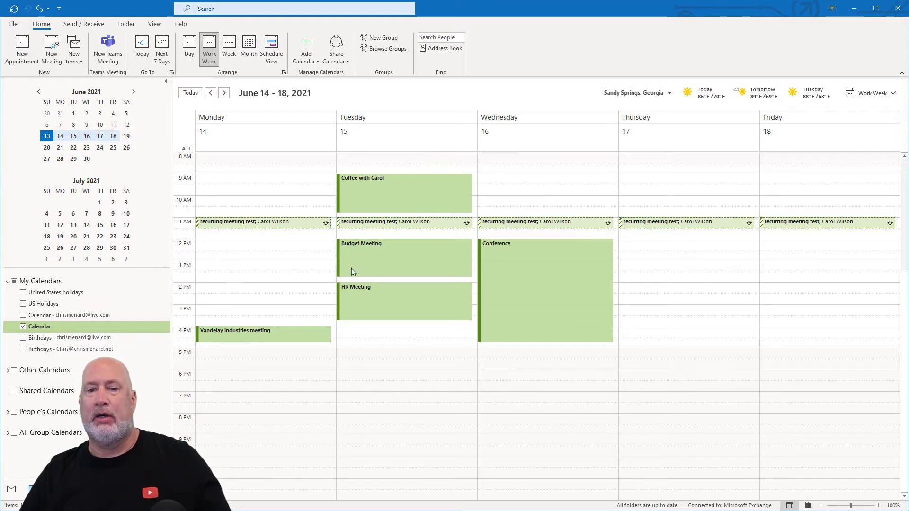
# Switch from the calendar to the Mail inbox, opening and closing a blank new message.
pyautogui.moveTo(385, 199)
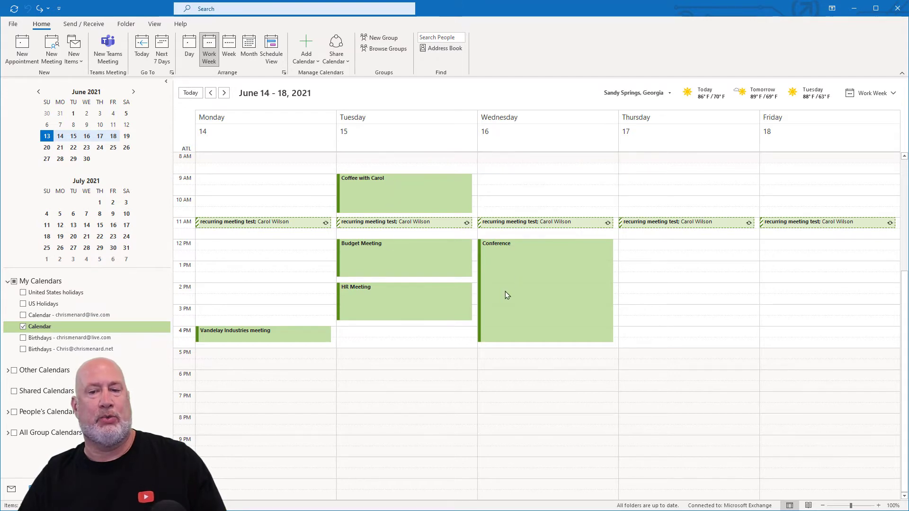
pyautogui.click(10, 490)
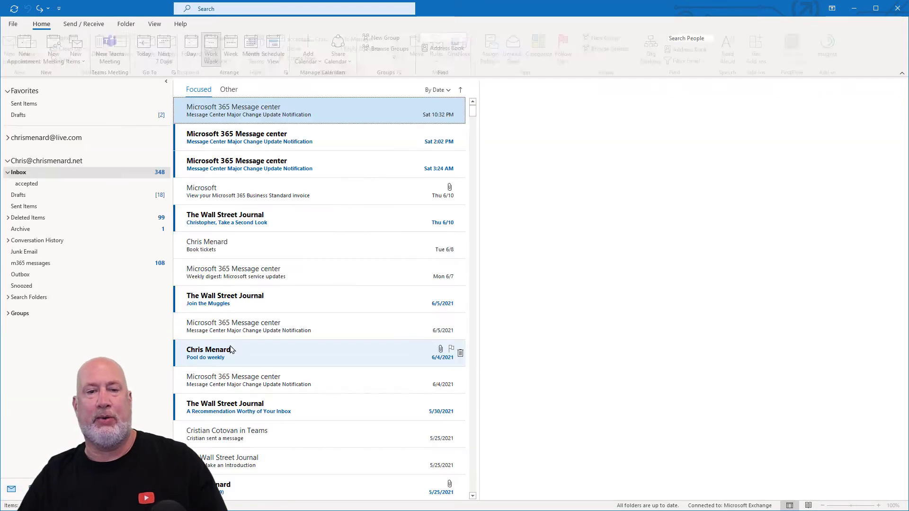
pyautogui.click(14, 53)
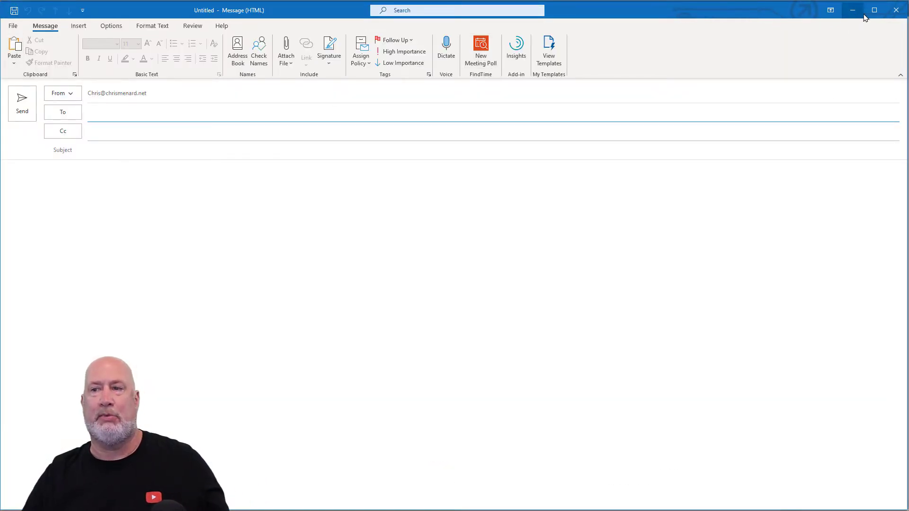
pyautogui.click(902, 16)
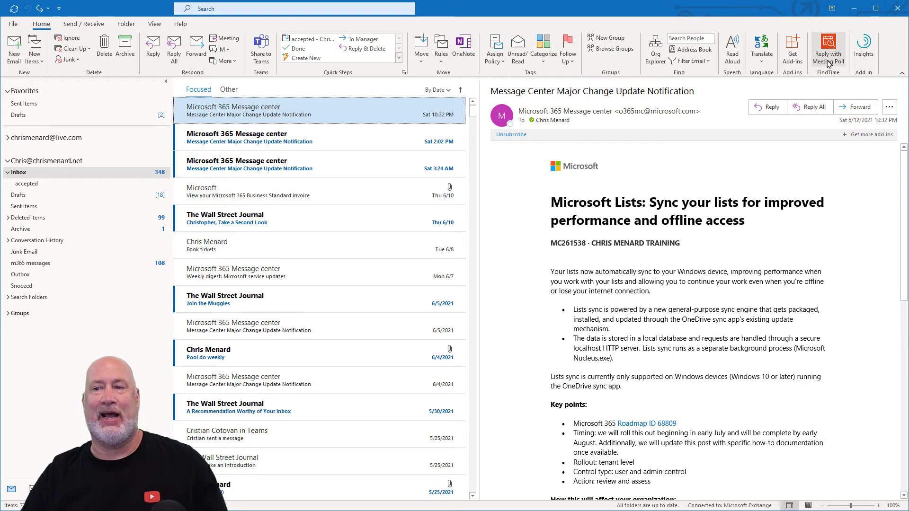
# Search add-ins for 'findtime' and view FindTime's details, confirming it is already added.
pyautogui.click(796, 66)
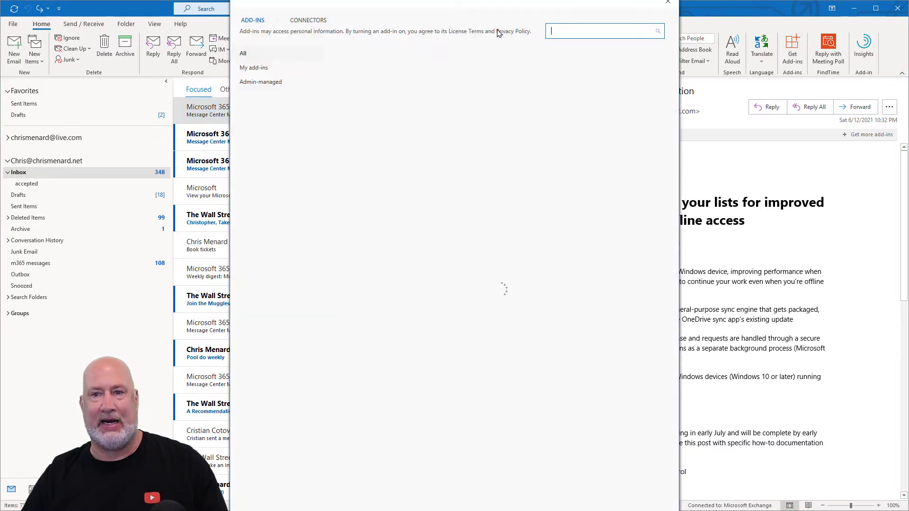
pyautogui.write('findtime')
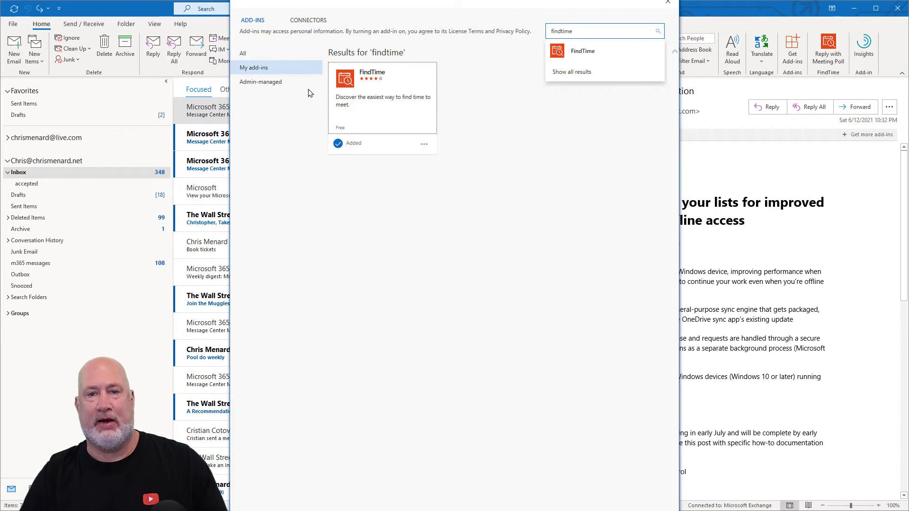
pyautogui.click(422, 143)
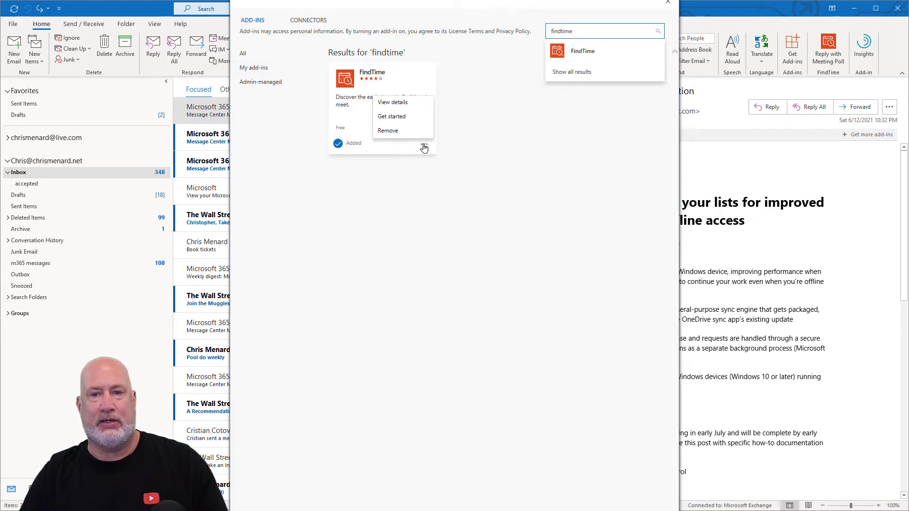
pyautogui.click(404, 103)
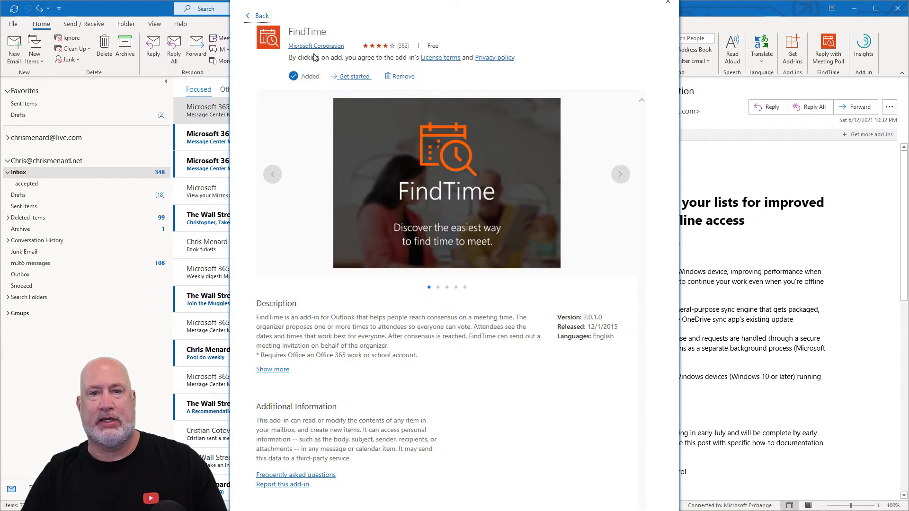
pyautogui.click(667, 2)
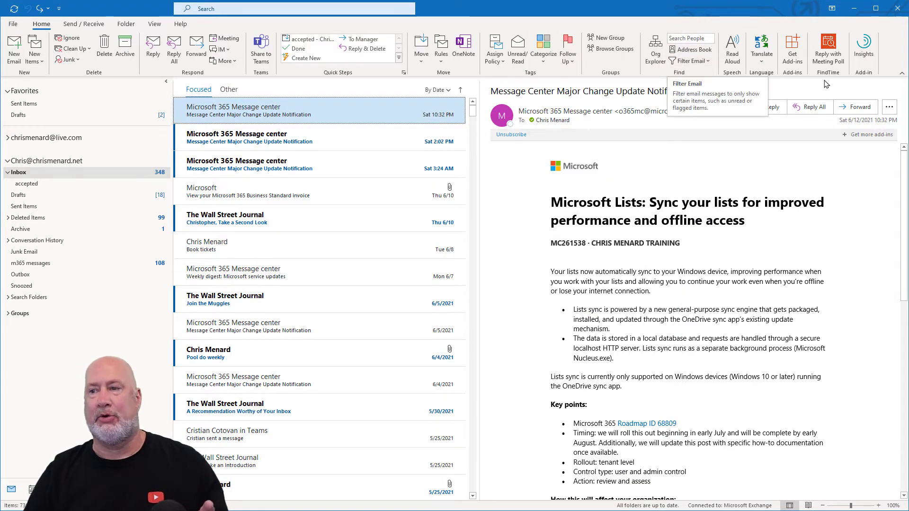
# Create a new email with a FindTime poll and add two recipients: the clipboard contact and a suggested one.
pyautogui.click(16, 48)
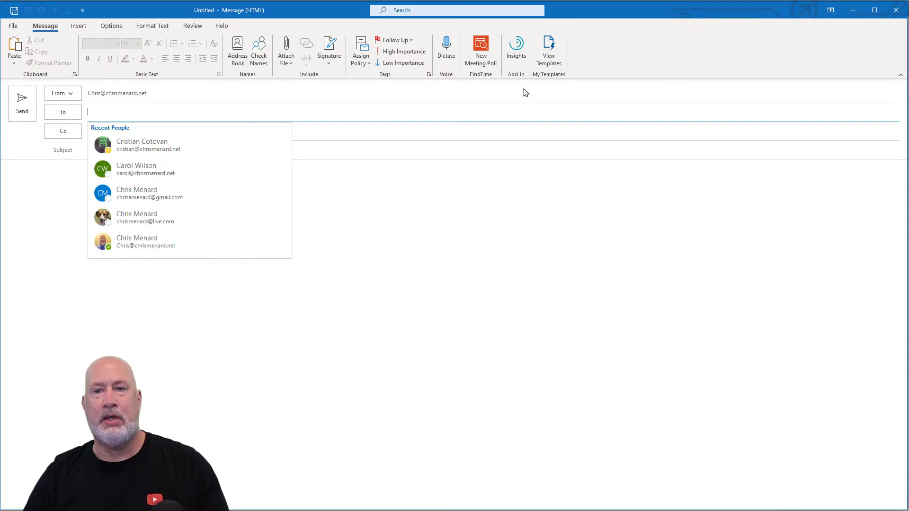
pyautogui.click(479, 66)
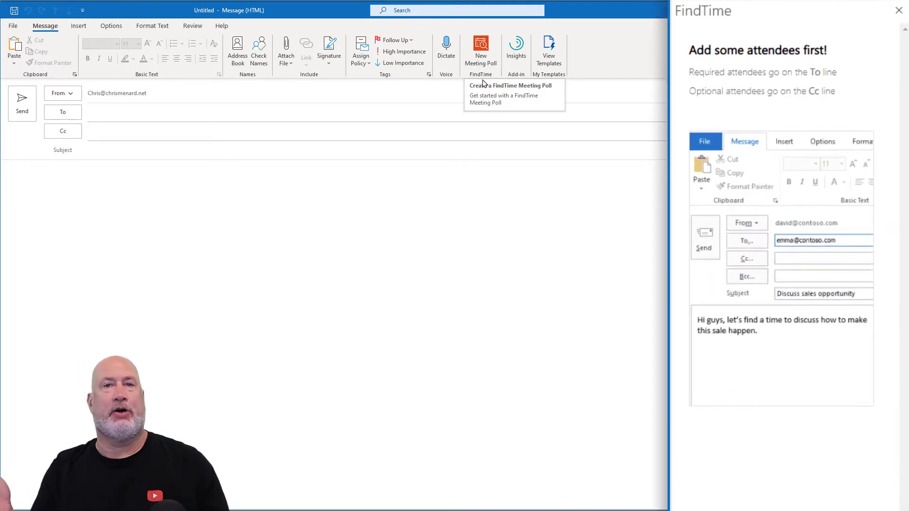
pyautogui.click(99, 110)
pyautogui.press('super+v')
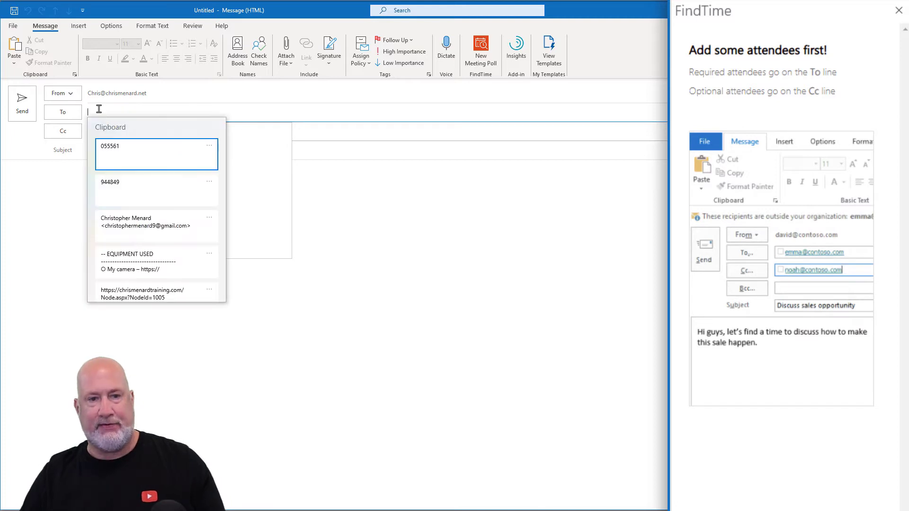
pyautogui.click(160, 232)
pyautogui.write(';carol')
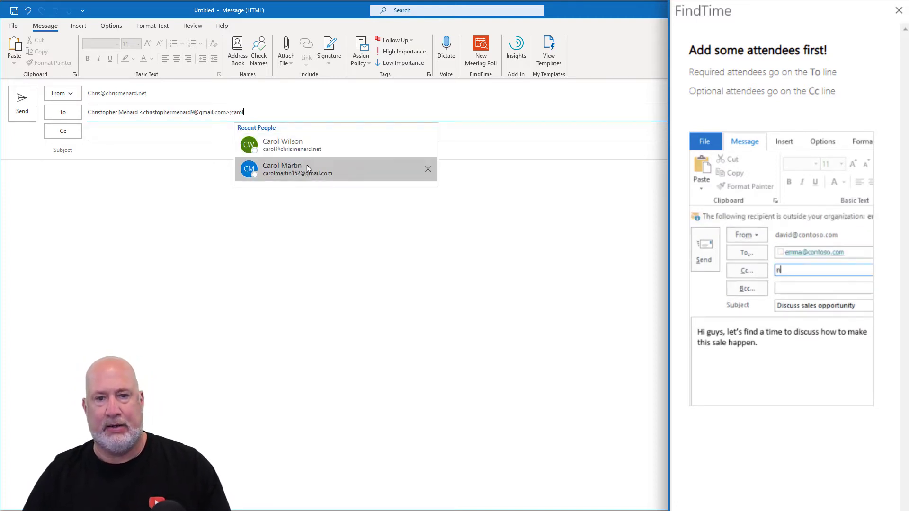
pyautogui.click(299, 146)
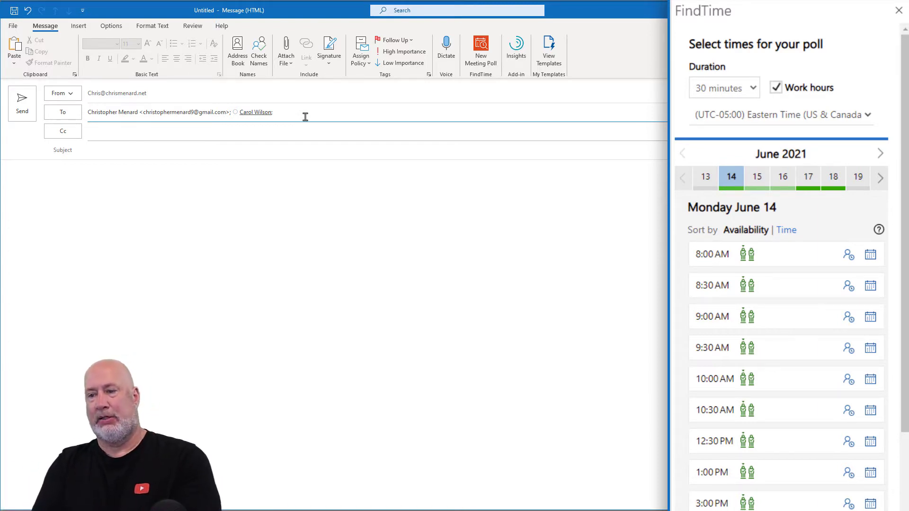
# Append ';chris' to the To line and add the suggested gmail contact as third attendee.
pyautogui.click(118, 151)
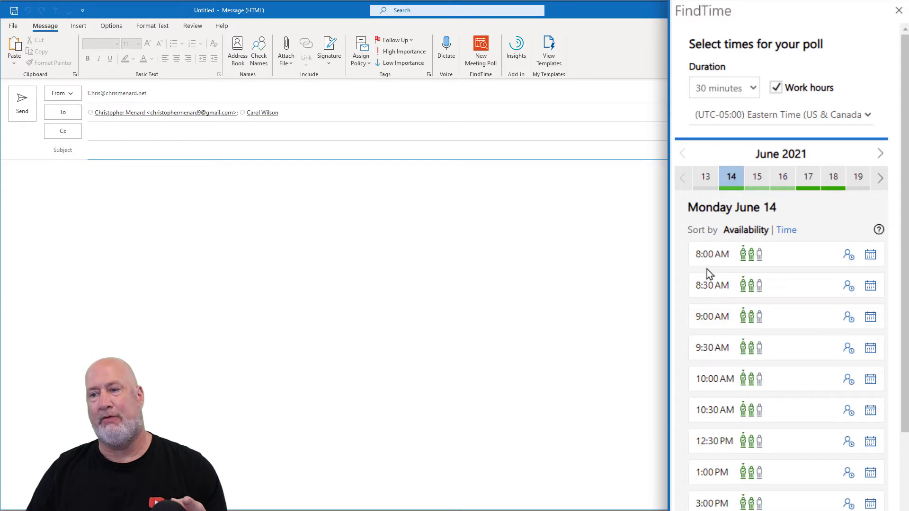
pyautogui.moveTo(745, 259)
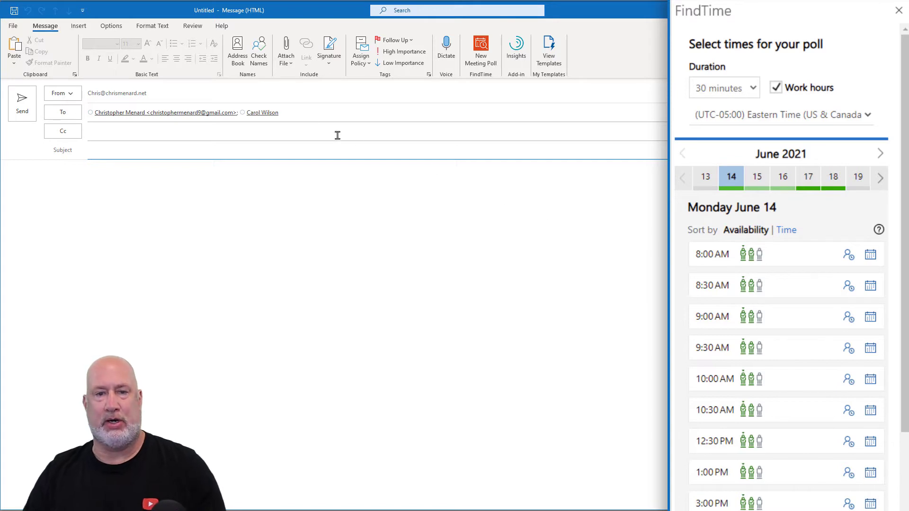
pyautogui.click(308, 116)
pyautogui.write(';')
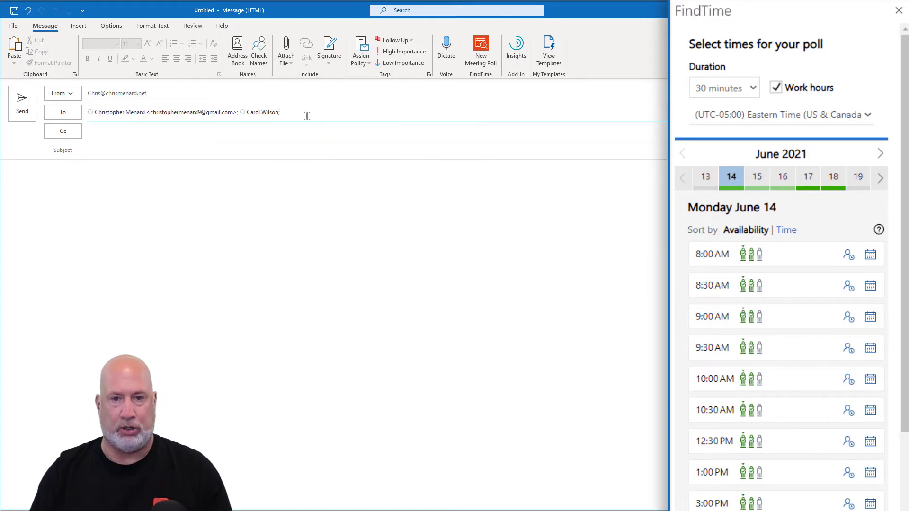
pyautogui.write('chris')
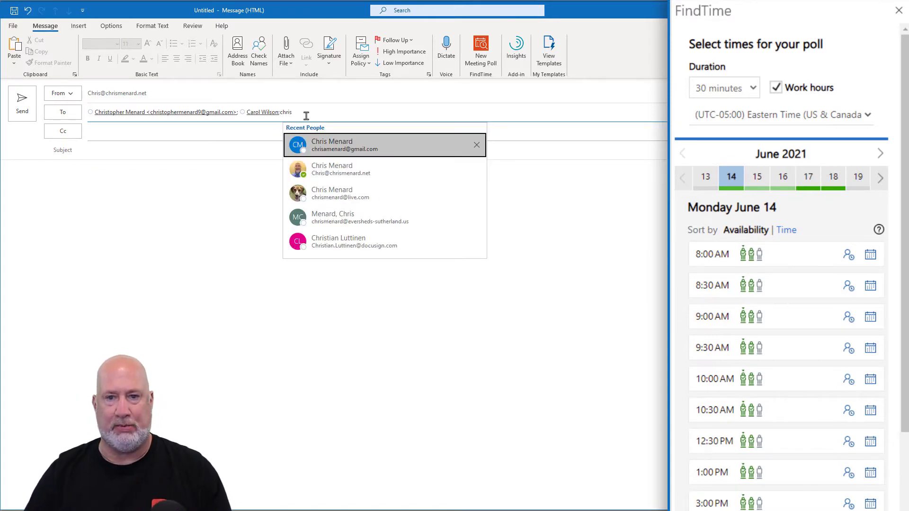
pyautogui.click(333, 145)
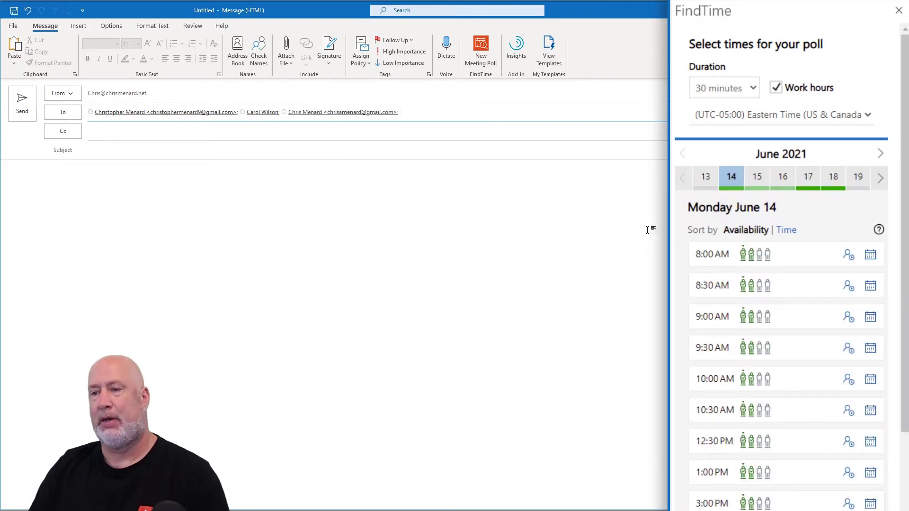
pyautogui.click(748, 91)
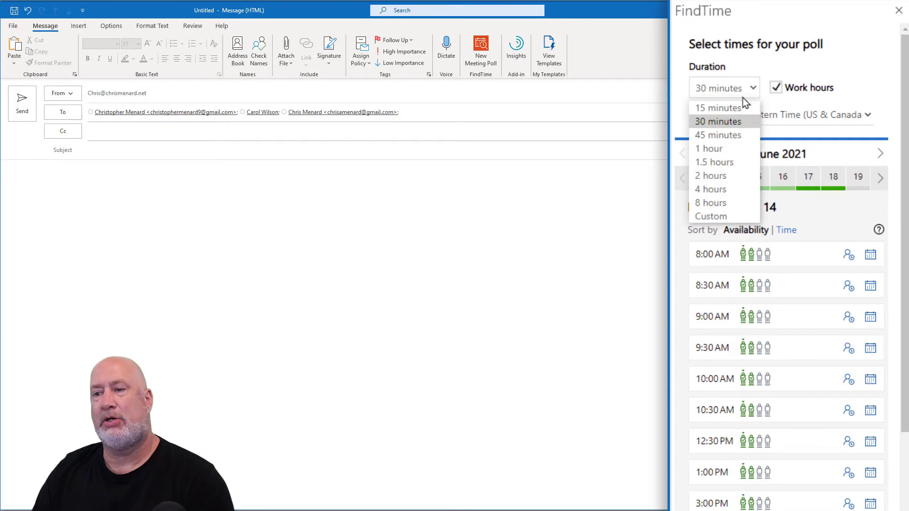
# Set a 45-minute duration within work hours and propose June 14 at 9:00, 9:30 and 10:00 AM.
pyautogui.click(725, 139)
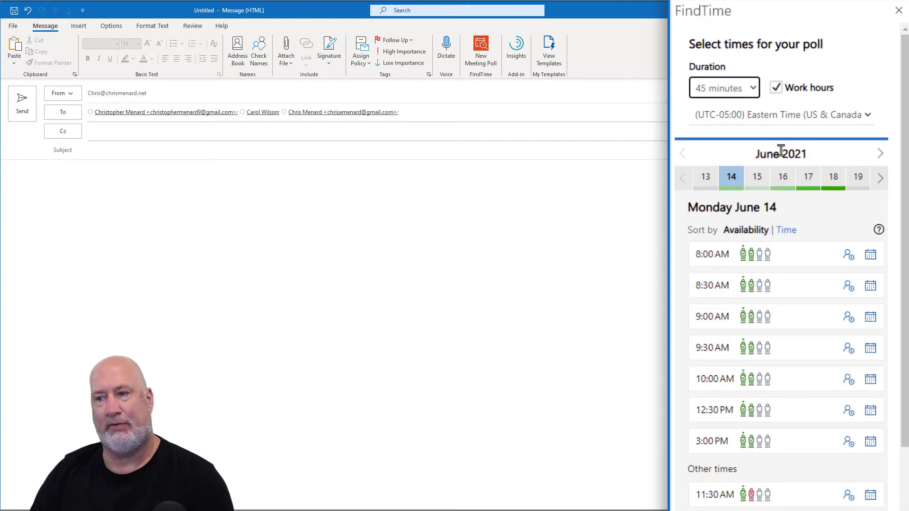
pyautogui.click(779, 91)
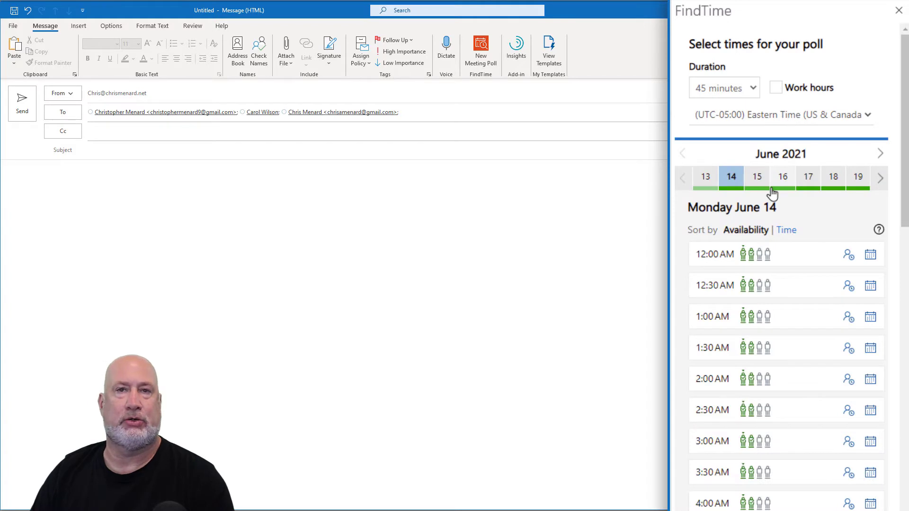
pyautogui.click(777, 90)
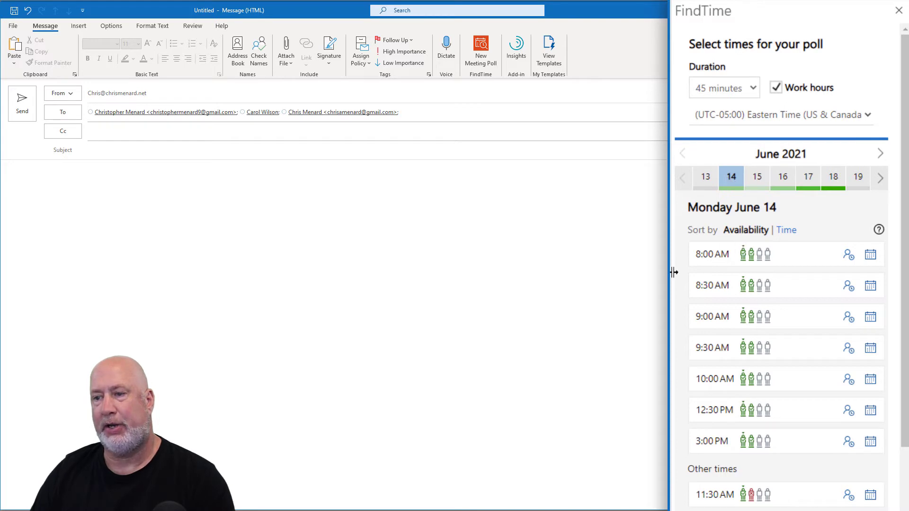
pyautogui.click(794, 326)
pyautogui.click(796, 354)
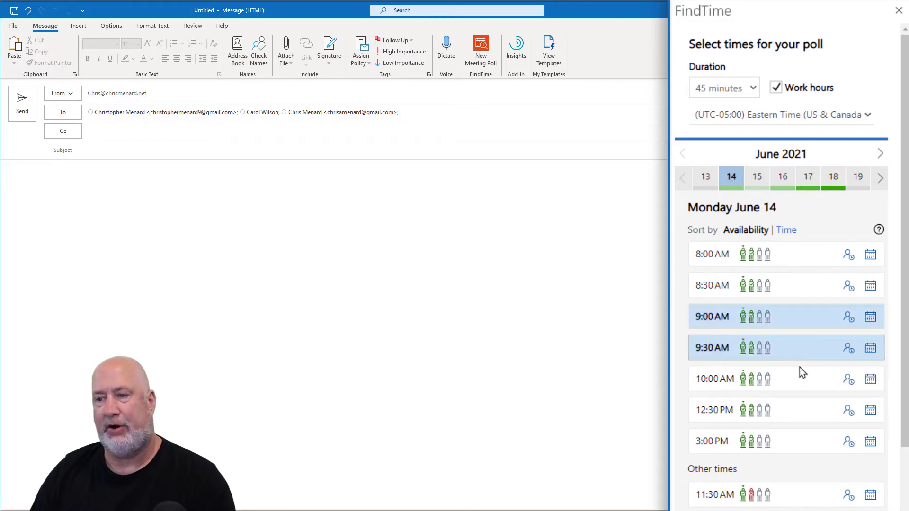
pyautogui.click(800, 381)
pyautogui.scroll(-3, 786, 369)
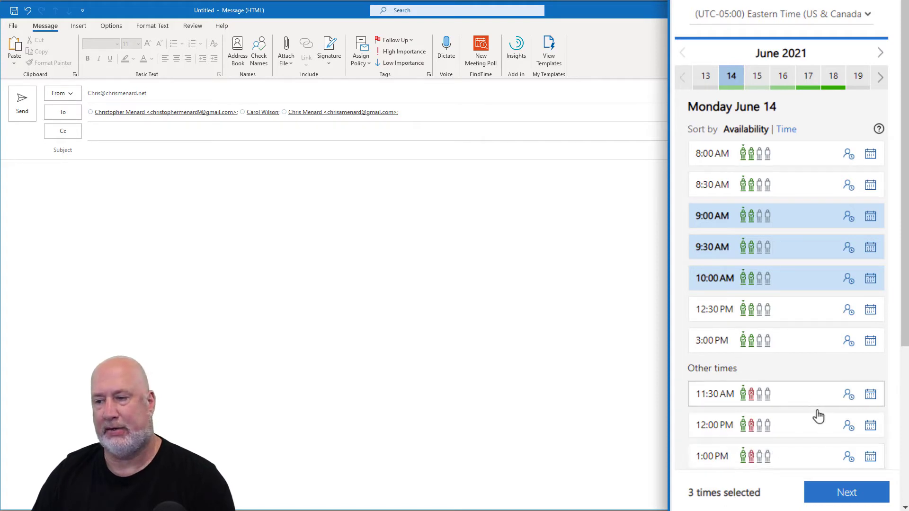
# Add June 16 at 9:00 and 9:30 AM, then review the five selected times.
pyautogui.click(760, 83)
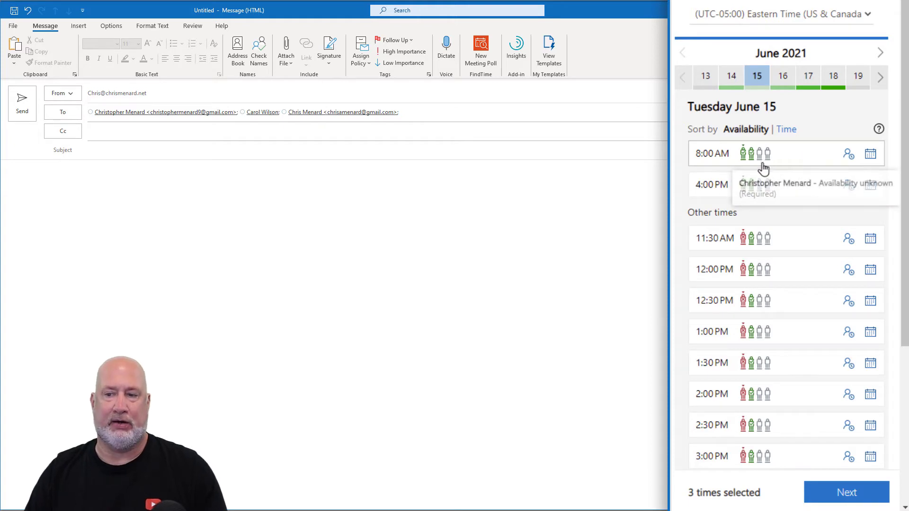
pyautogui.moveTo(768, 194)
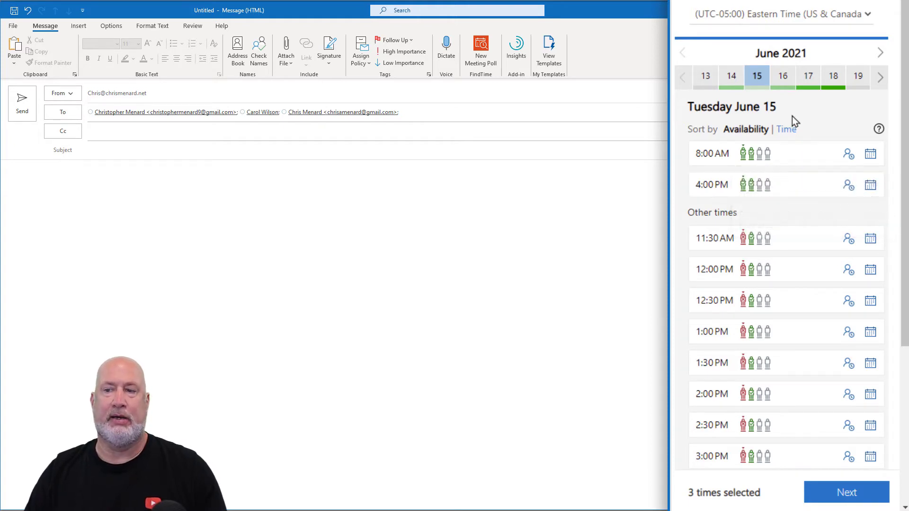
pyautogui.click(784, 81)
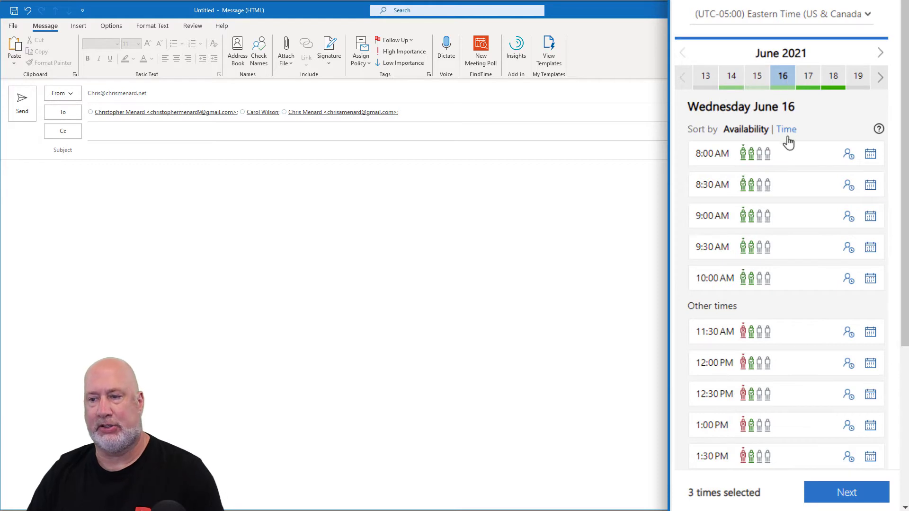
pyautogui.click(793, 217)
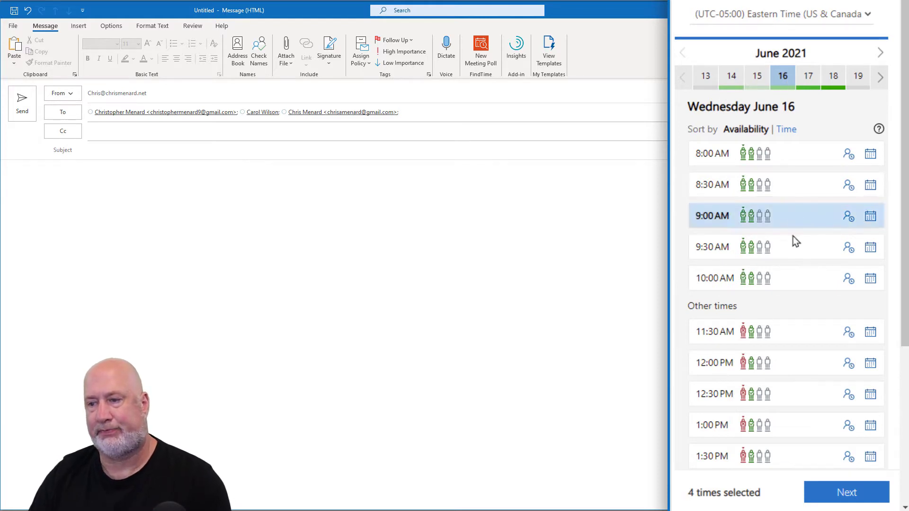
pyautogui.click(793, 244)
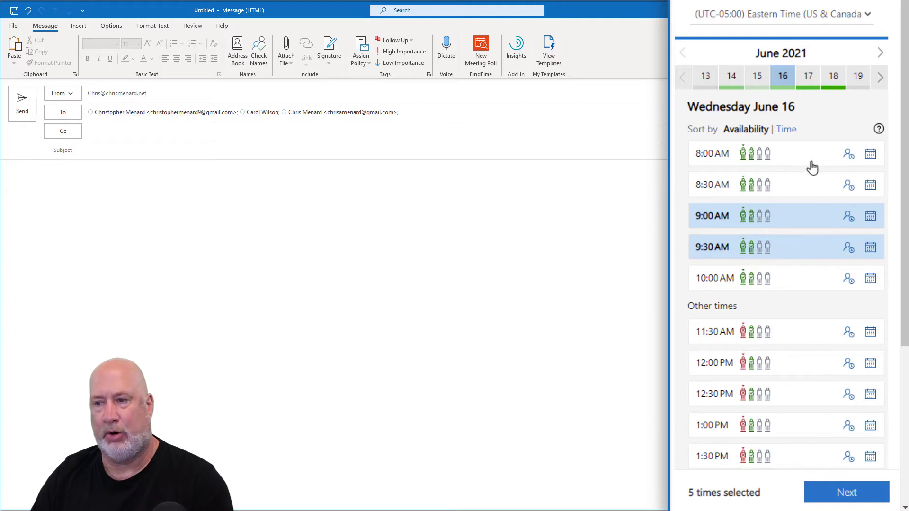
pyautogui.click(835, 79)
pyautogui.click(783, 81)
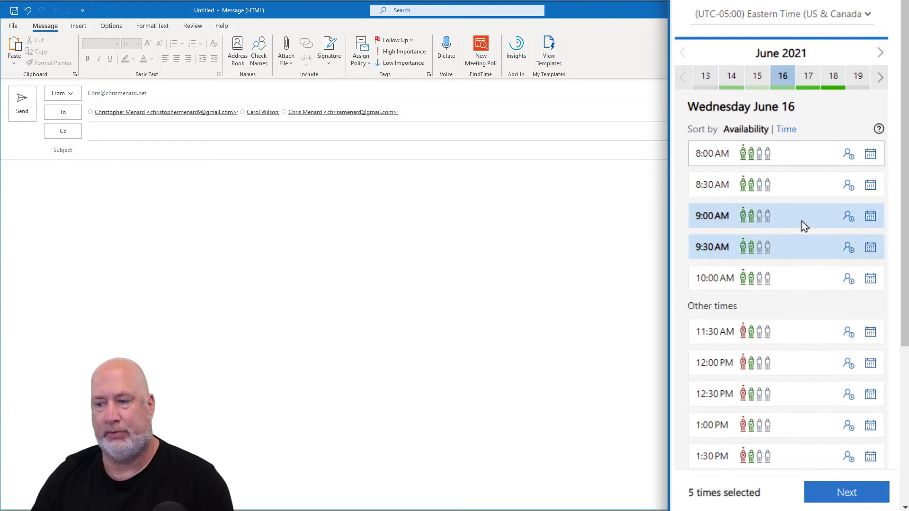
pyautogui.click(851, 493)
pyautogui.scroll(3, 741, 254)
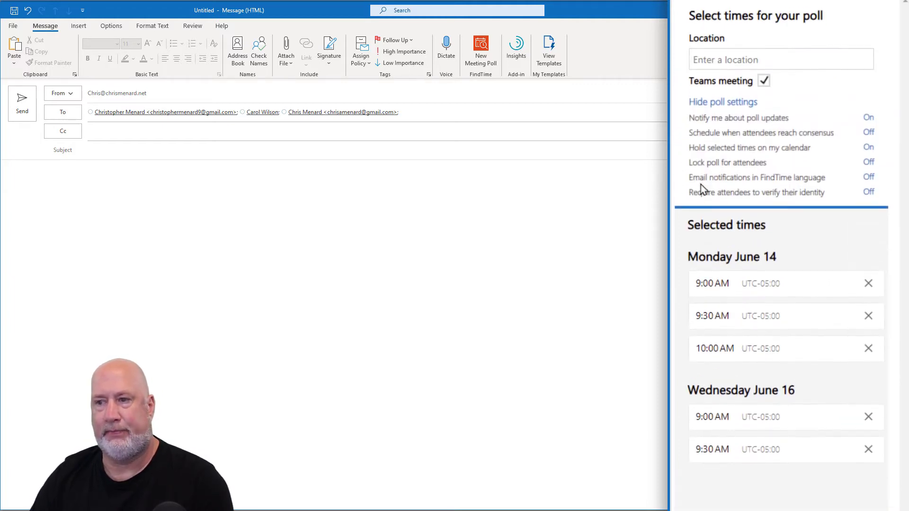
# Turn the Teams meeting option on and set the poll location to 'Teams meeting'.
pyautogui.click(764, 86)
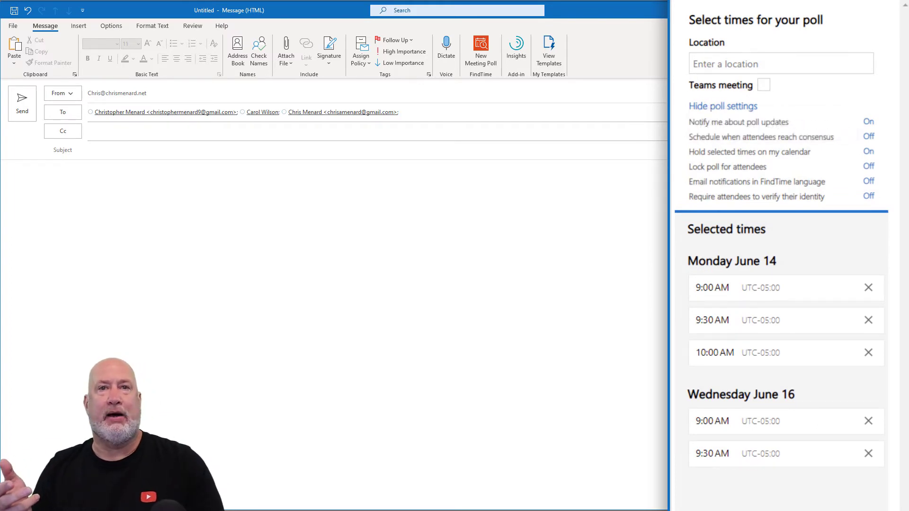
pyautogui.click(764, 85)
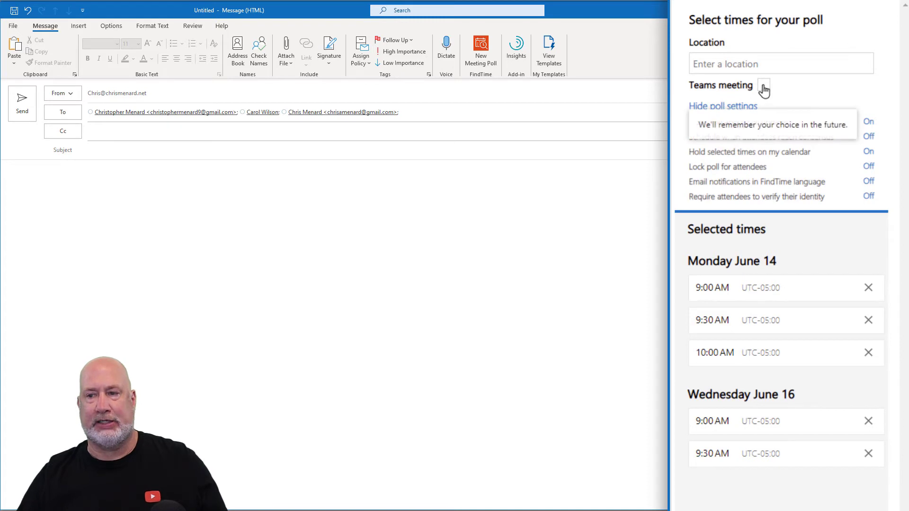
pyautogui.click(765, 87)
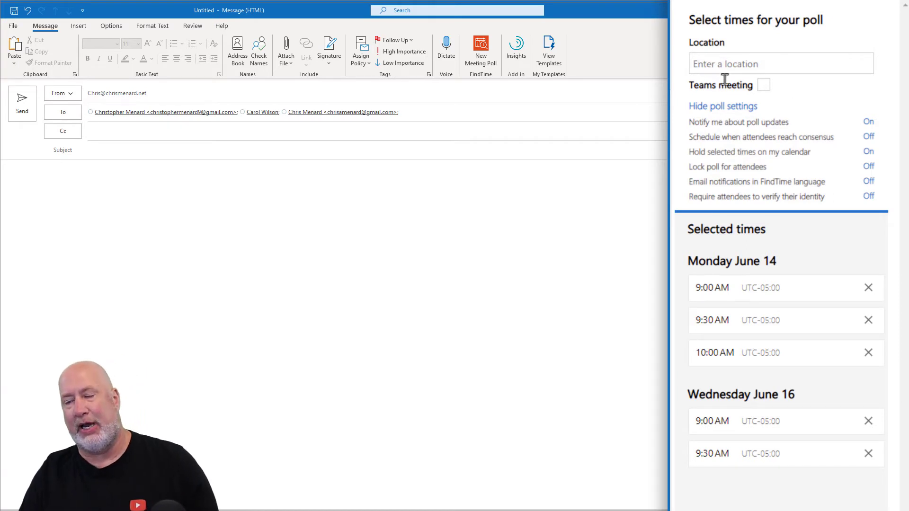
pyautogui.click(762, 89)
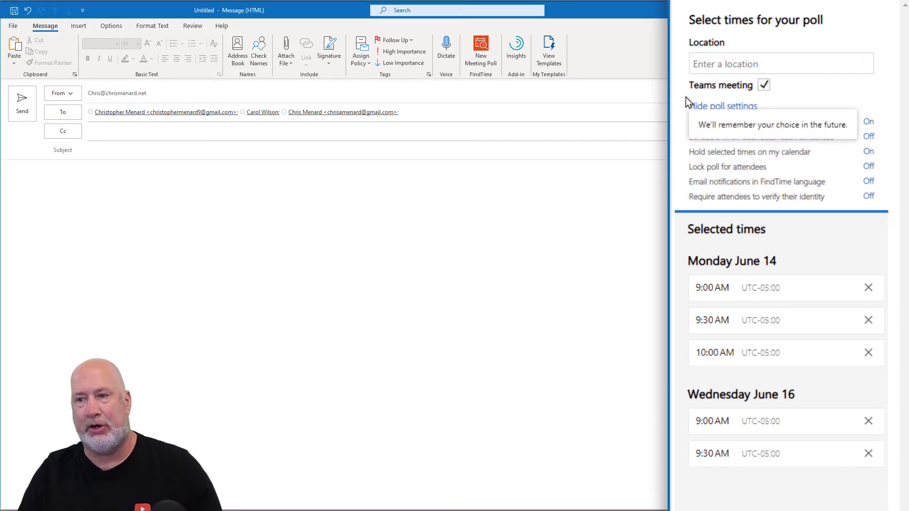
pyautogui.click(700, 64)
pyautogui.write('Teams')
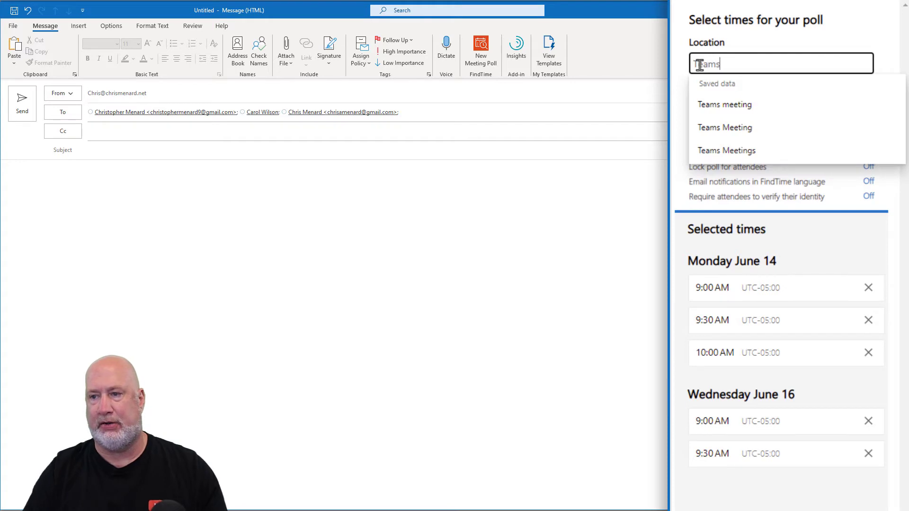
pyautogui.click(731, 103)
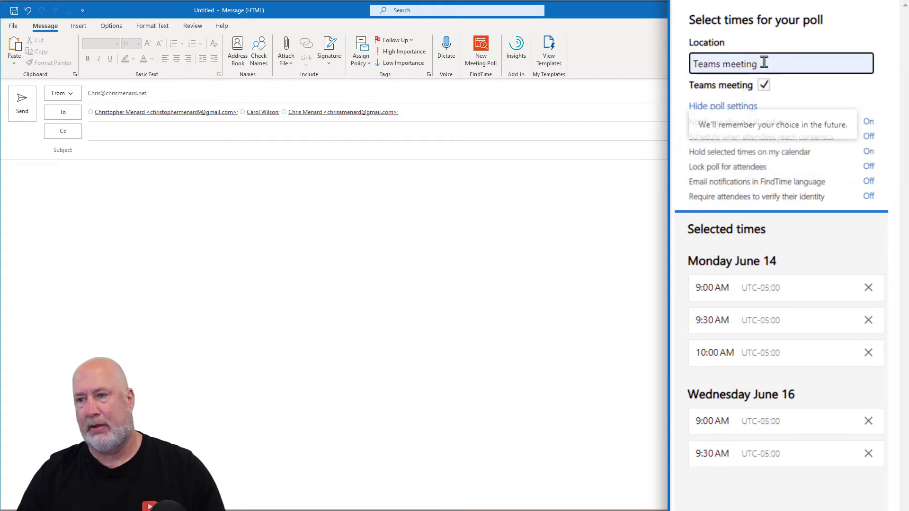
# Collapse and re-expand the poll settings list to review it.
pyautogui.click(716, 114)
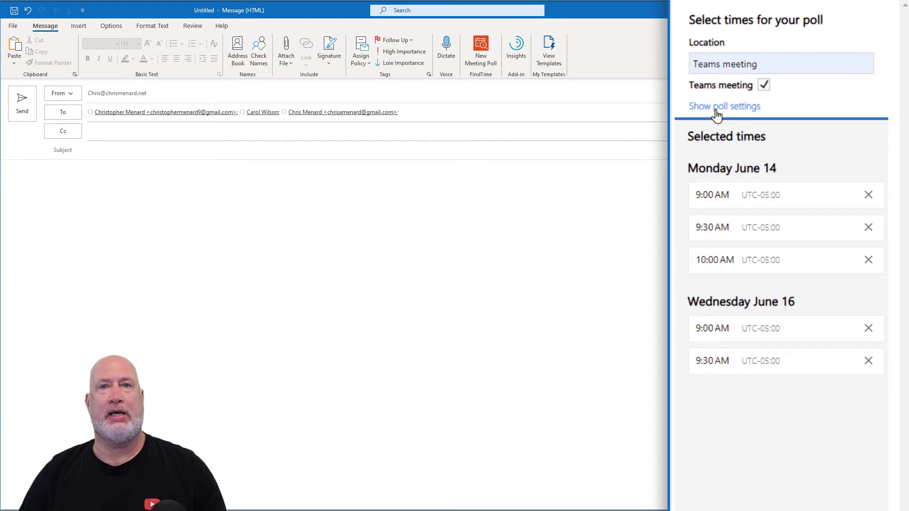
pyautogui.click(717, 113)
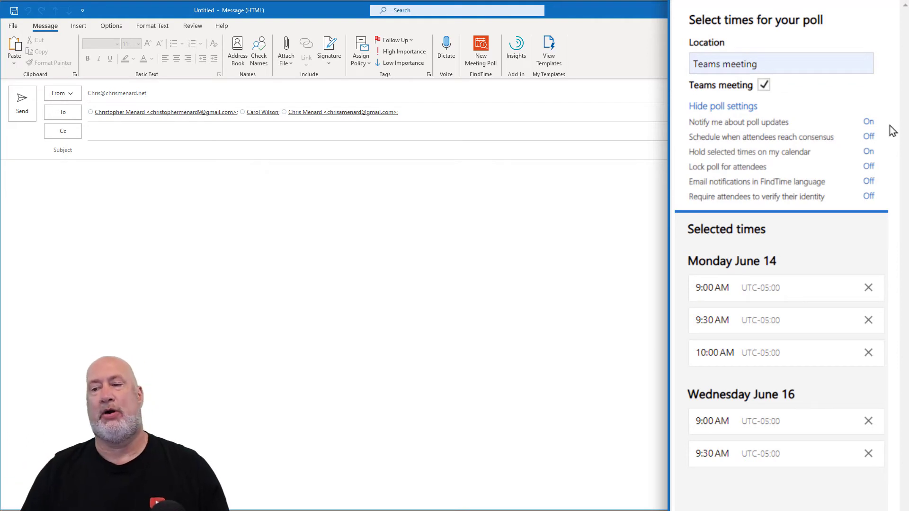
pyautogui.moveTo(720, 156)
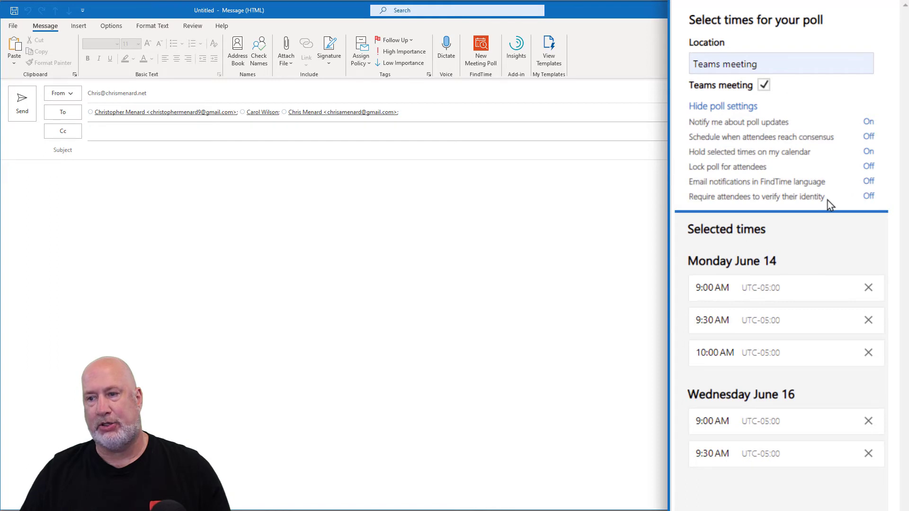
pyautogui.moveTo(737, 201)
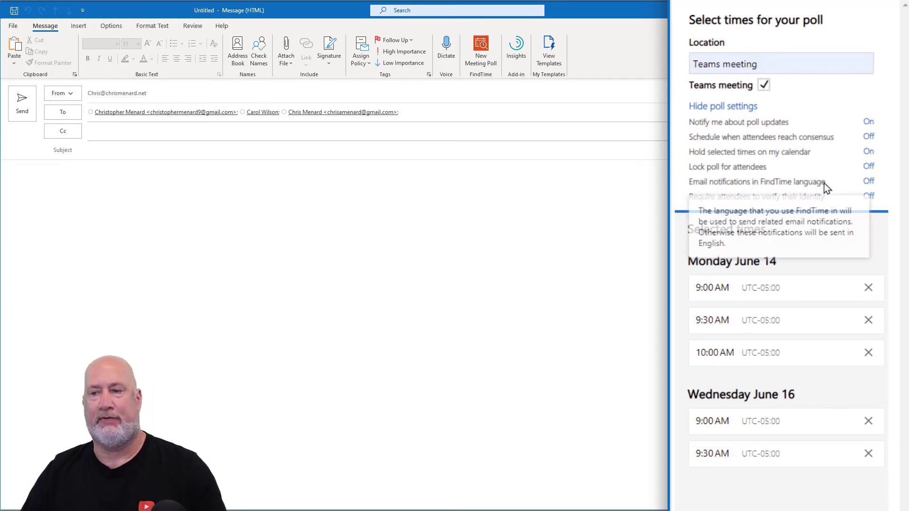
pyautogui.moveTo(793, 189)
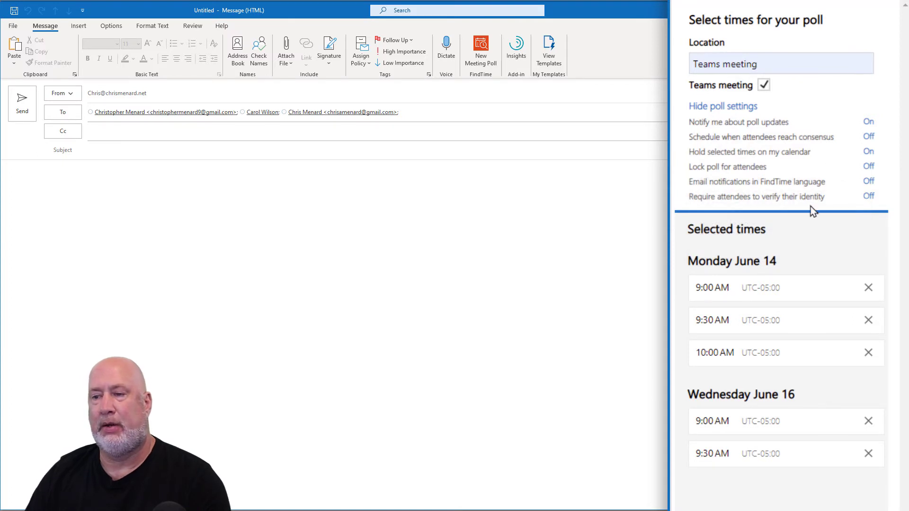
pyautogui.scroll(-2, 743, 266)
# Add the 45-minute, 5-option Teams meeting poll table to the email body.
pyautogui.click(848, 495)
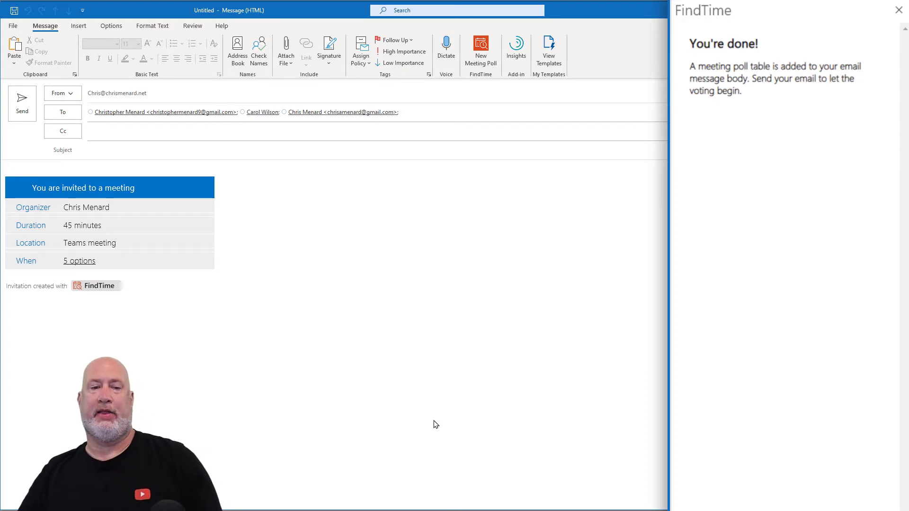
pyautogui.moveTo(73, 263)
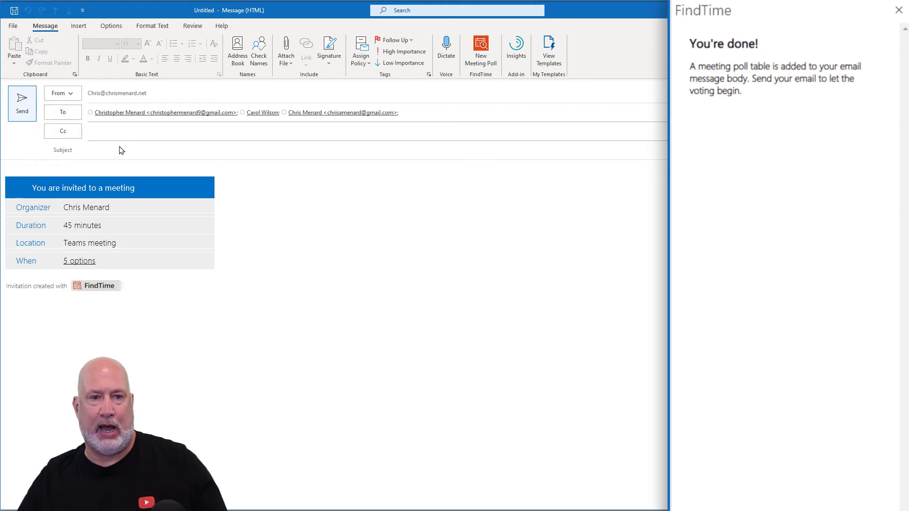
# Decline sending without a subject, enter 'Trade Show - 2023' as subject, and send the email.
pyautogui.click(28, 117)
pyautogui.press('Return')
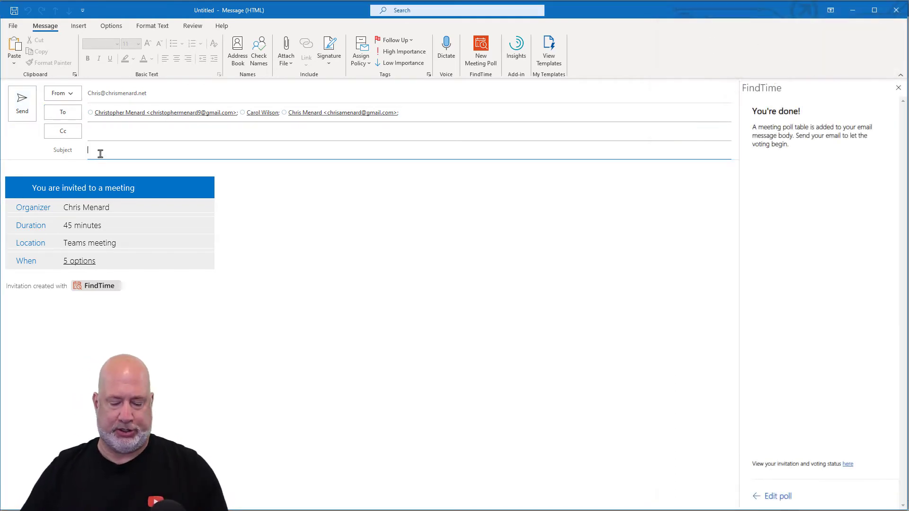
pyautogui.write('Trade Sho')
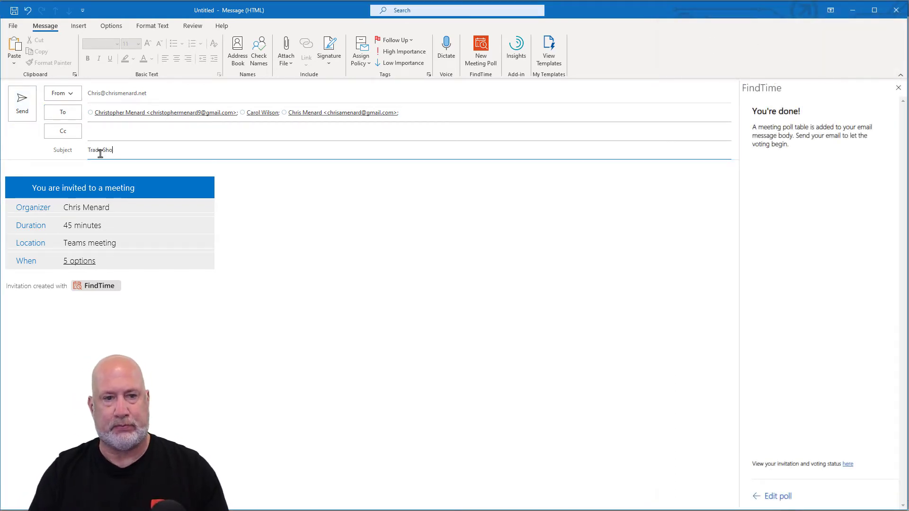
pyautogui.write('w - ')
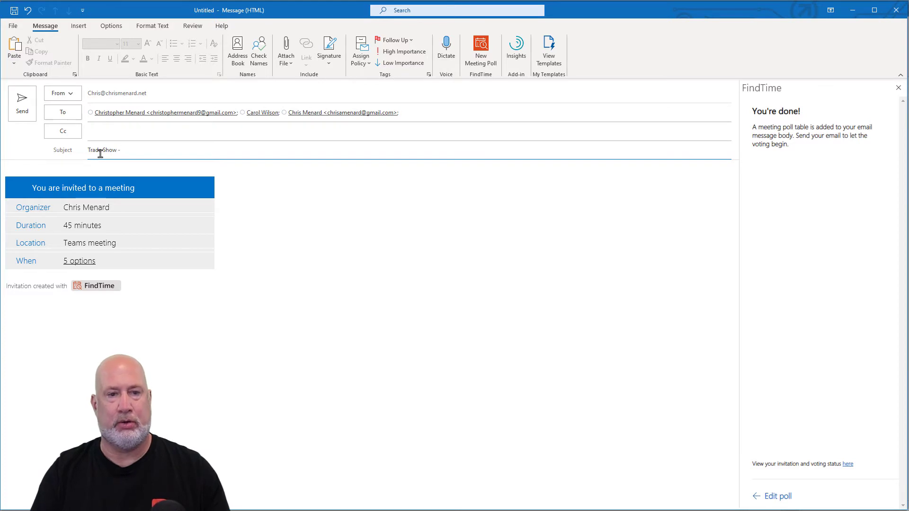
pyautogui.write('2022')
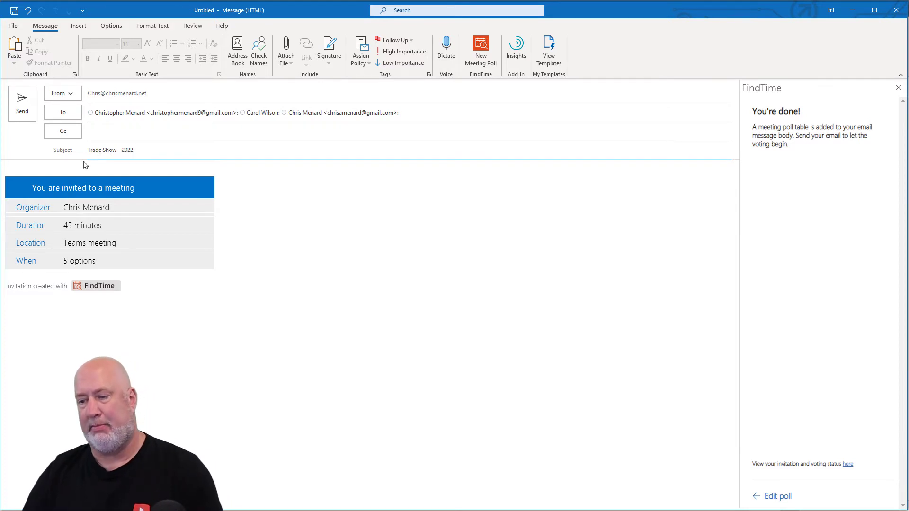
pyautogui.press('BackSpace')
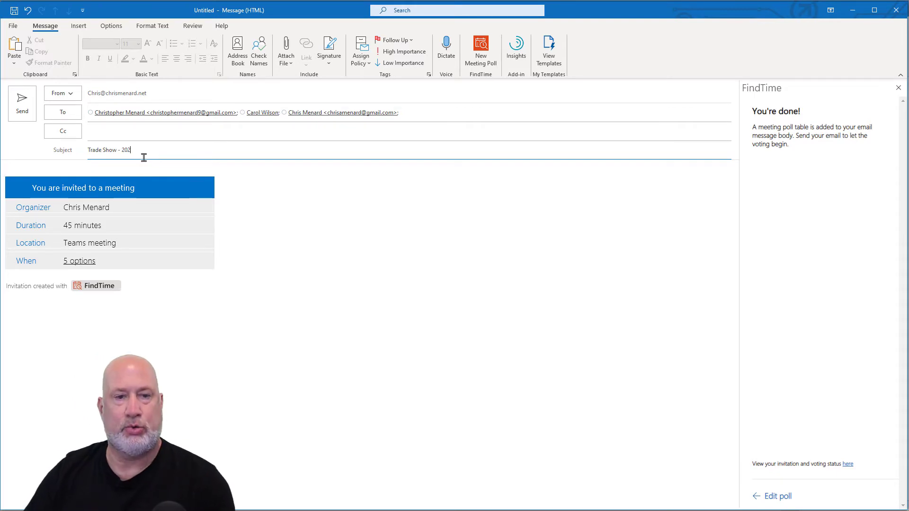
pyautogui.click(20, 115)
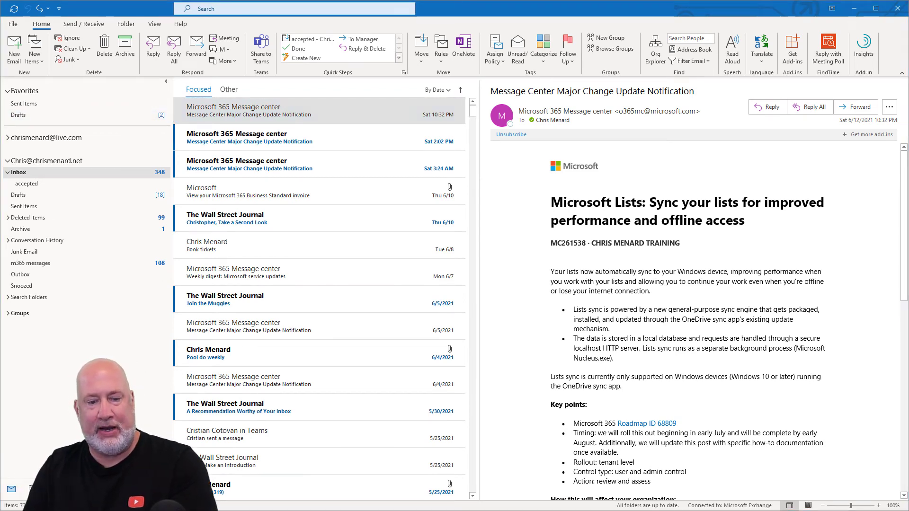
# In Gmail, open the 'Trade Show - 2023' email and its '5 options' link in an incognito window.
pyautogui.hotkey('alt', 'Tab')
pyautogui.click(53, 113)
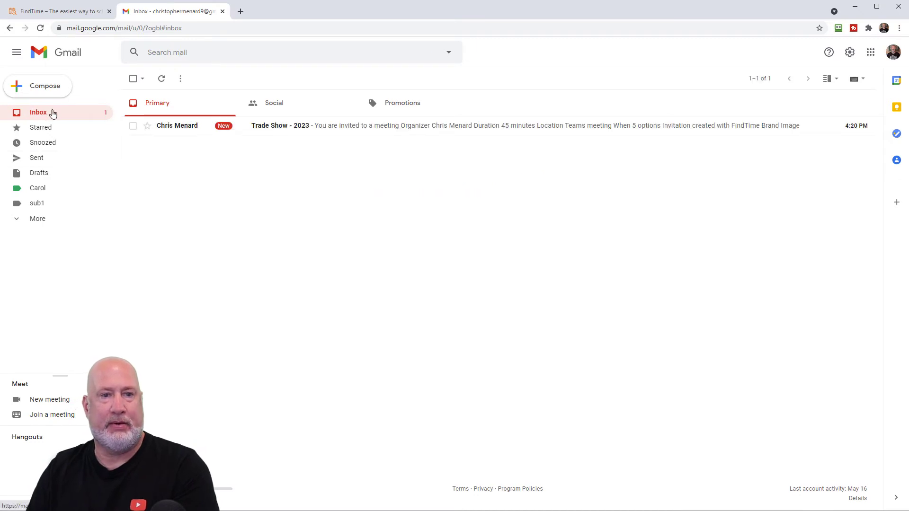
pyautogui.click(263, 126)
pyautogui.rightClick(232, 247)
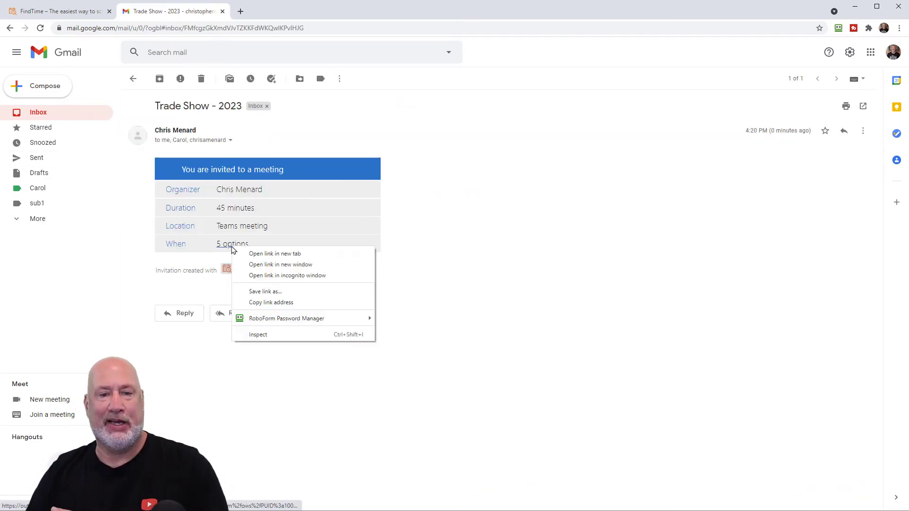
pyautogui.click(293, 276)
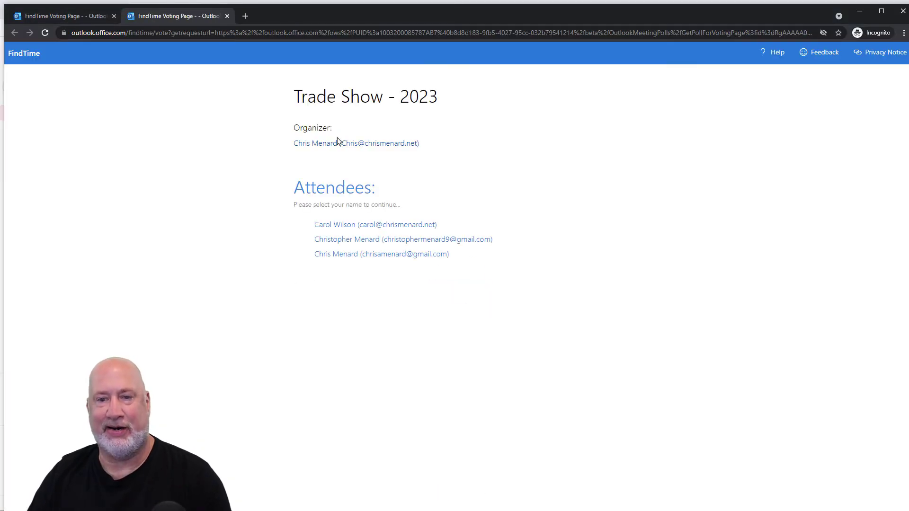
# Vote No for June 14 9:00/9:30 and June 16 9:00, Yes for June 14 10:00, Prefer June 16 9:30.
pyautogui.click(426, 244)
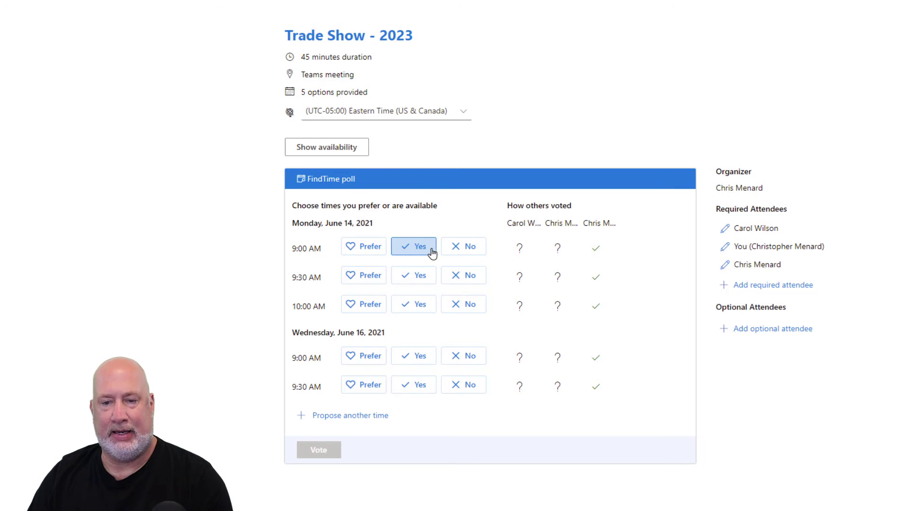
pyautogui.click(459, 251)
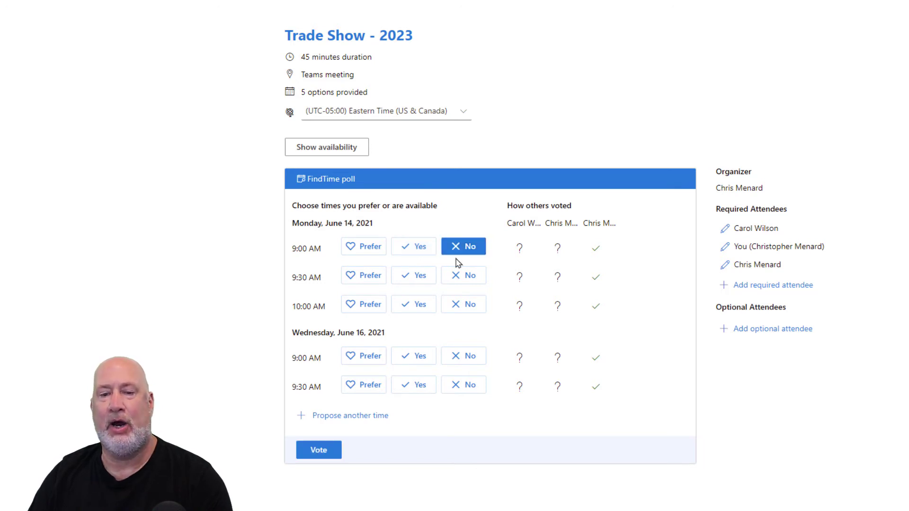
pyautogui.click(461, 278)
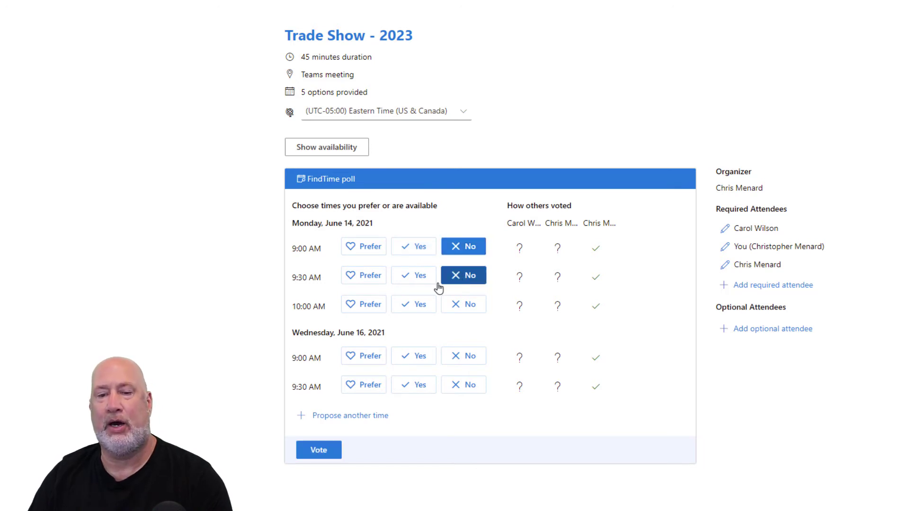
pyautogui.click(411, 313)
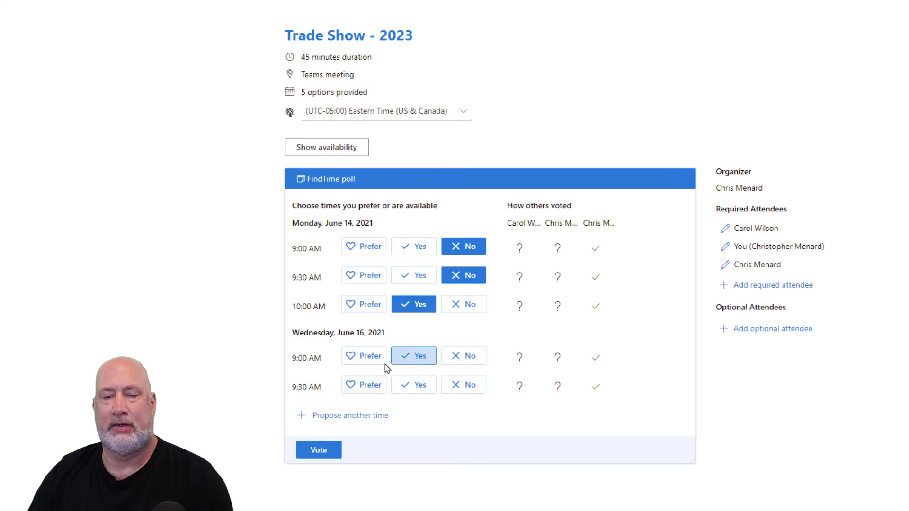
pyautogui.click(370, 361)
pyautogui.click(365, 312)
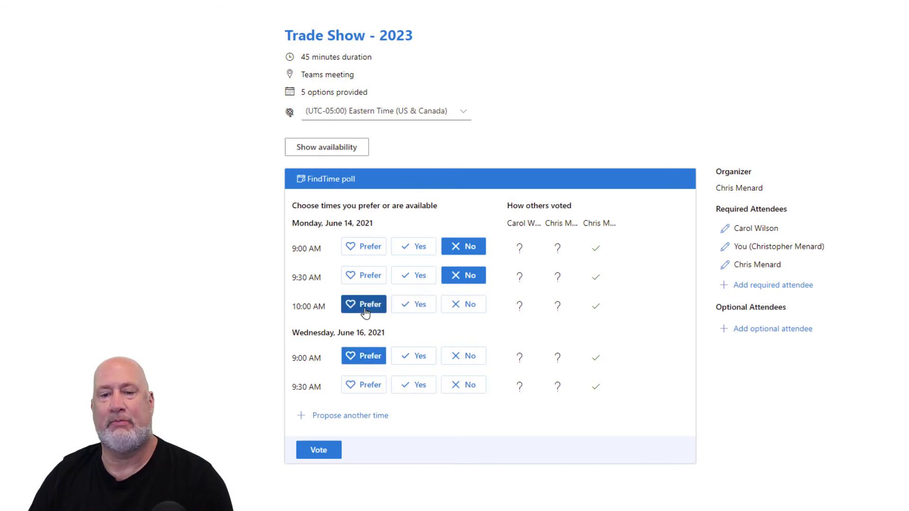
pyautogui.click(412, 308)
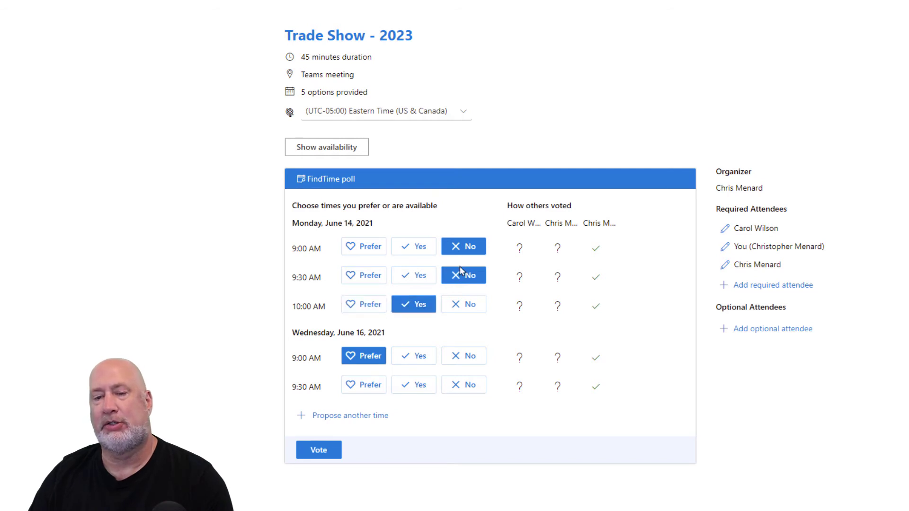
pyautogui.click(453, 358)
pyautogui.click(352, 385)
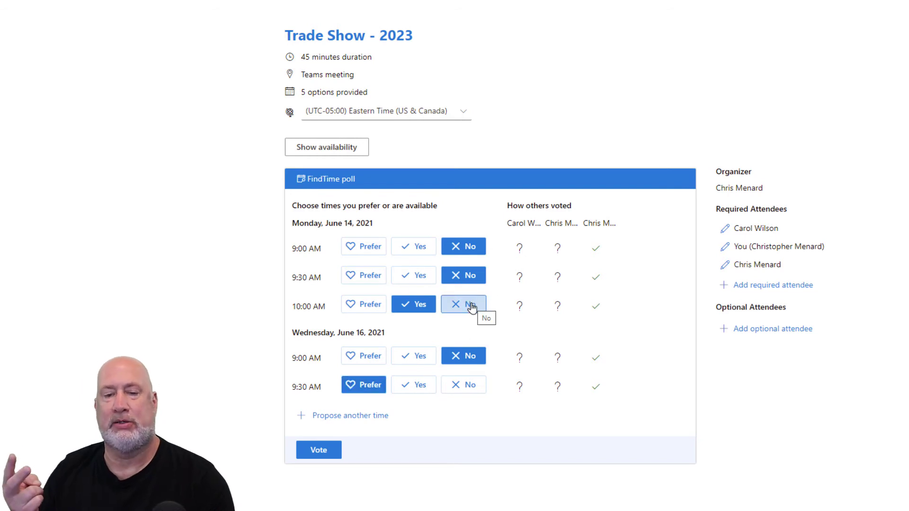
pyautogui.click(332, 451)
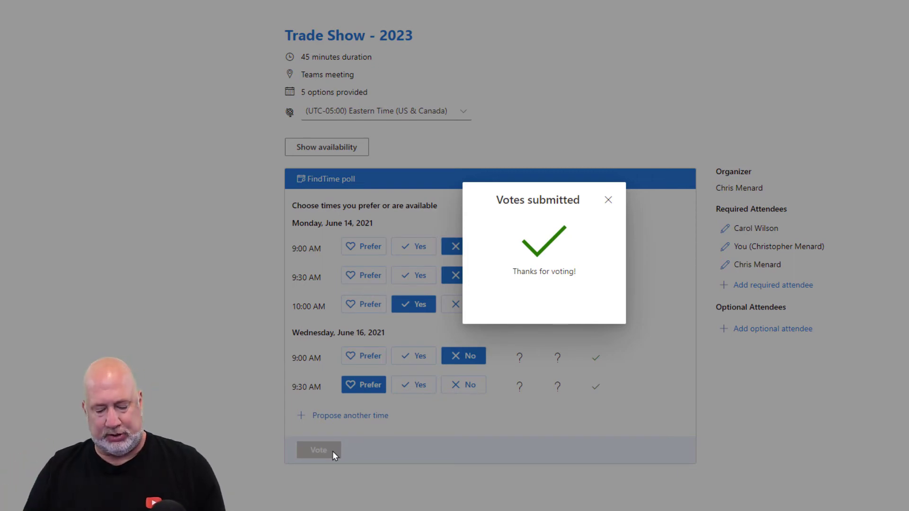
pyautogui.hotkey('alt', 'Tab')
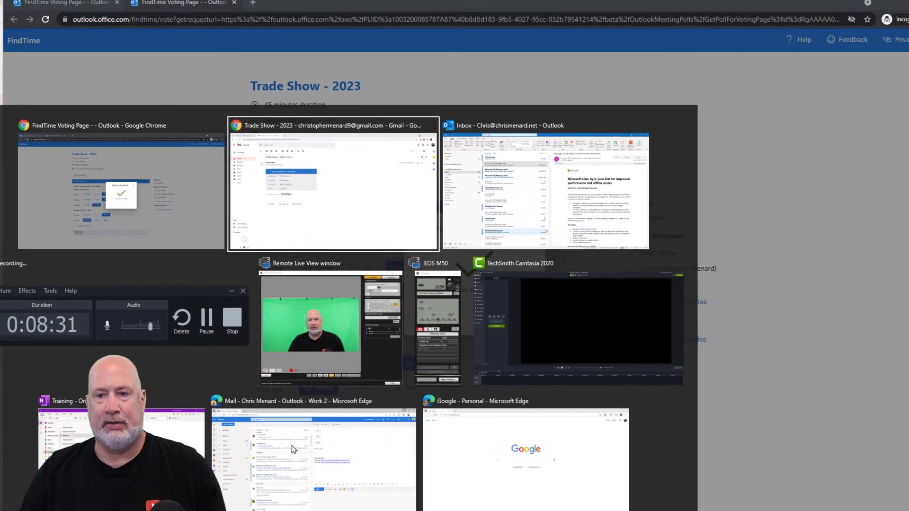
# Scroll through the 'Trade Show - 2023' results email showing 2 votes and open View poll.
pyautogui.hotkey('alt', 'Tab')
pyautogui.click(227, 117)
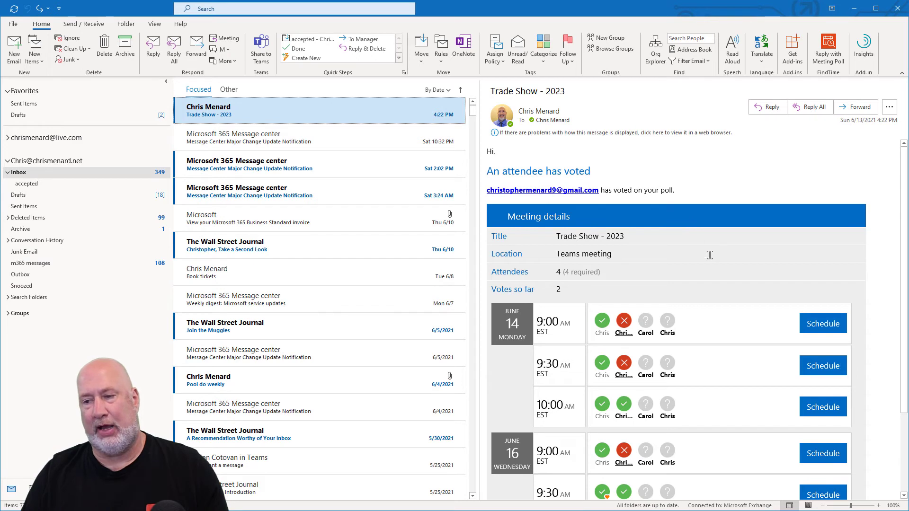
pyautogui.scroll(-3, 708, 251)
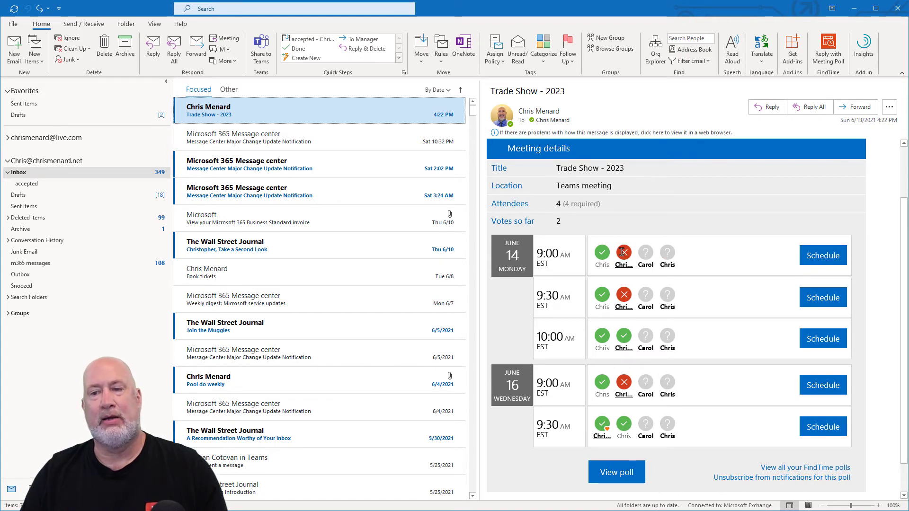
pyautogui.scroll(3, 616, 246)
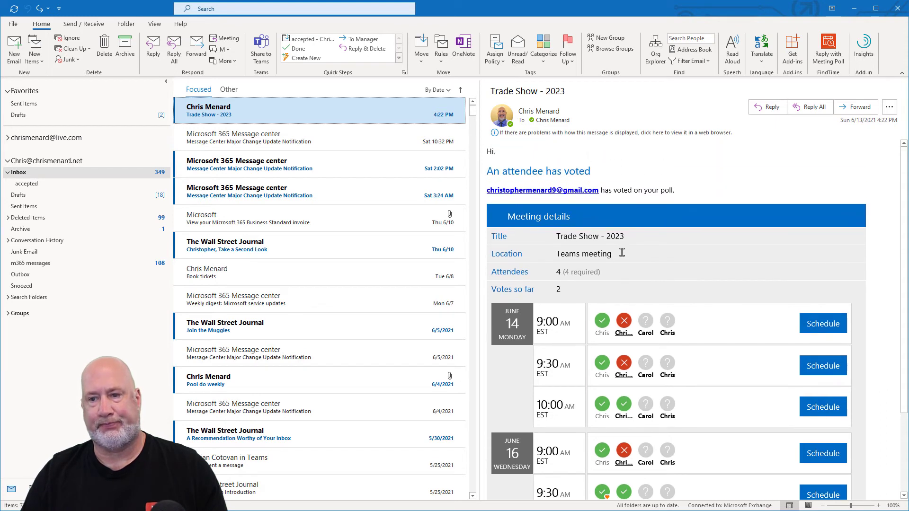
pyautogui.scroll(-3, 576, 206)
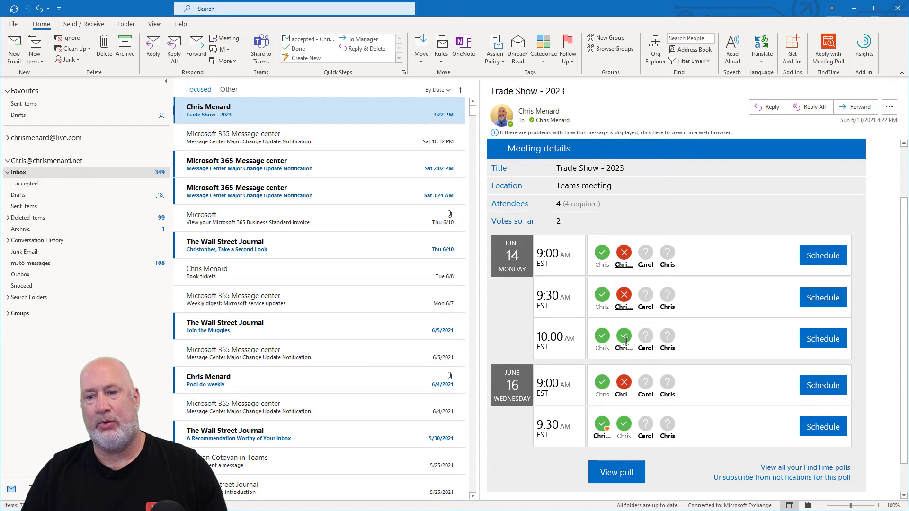
pyautogui.scroll(-1, 626, 341)
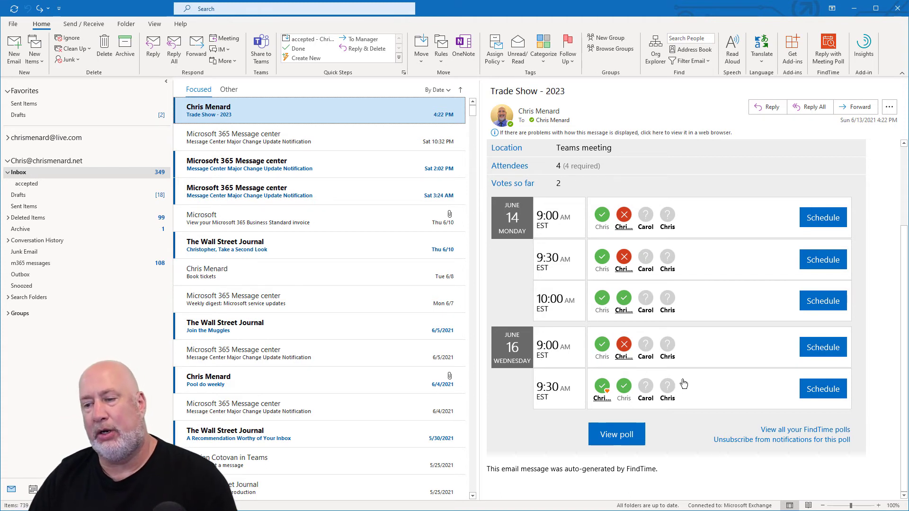
pyautogui.scroll(4, 683, 384)
pyautogui.scroll(-3, 684, 374)
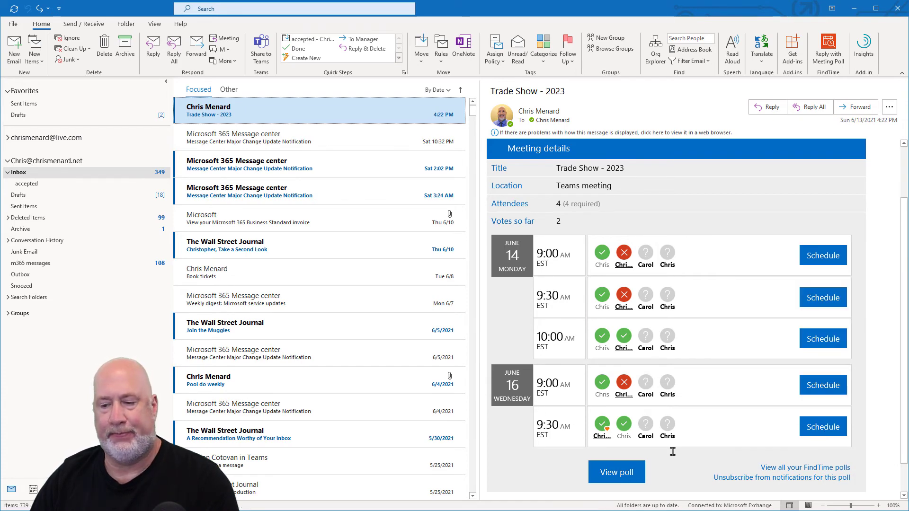
pyautogui.click(617, 472)
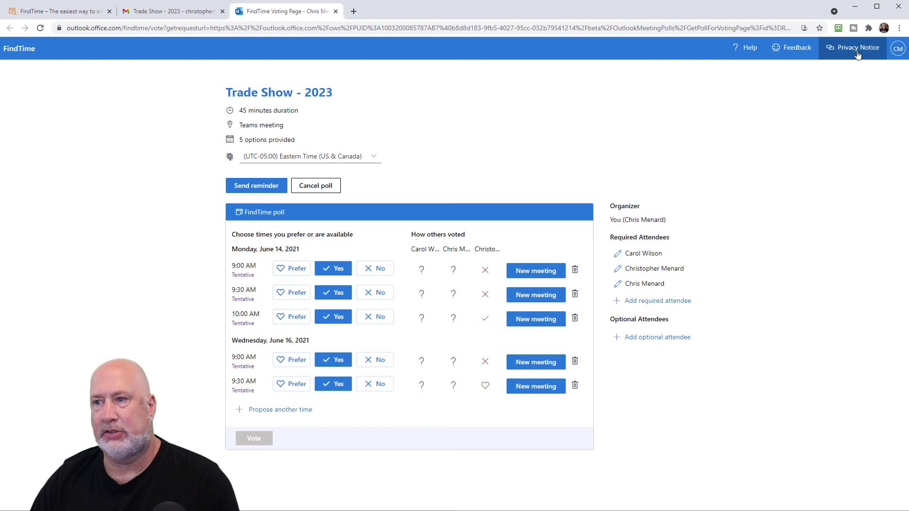
# Check which account is signed in to FindTime from the account avatar.
pyautogui.click(890, 51)
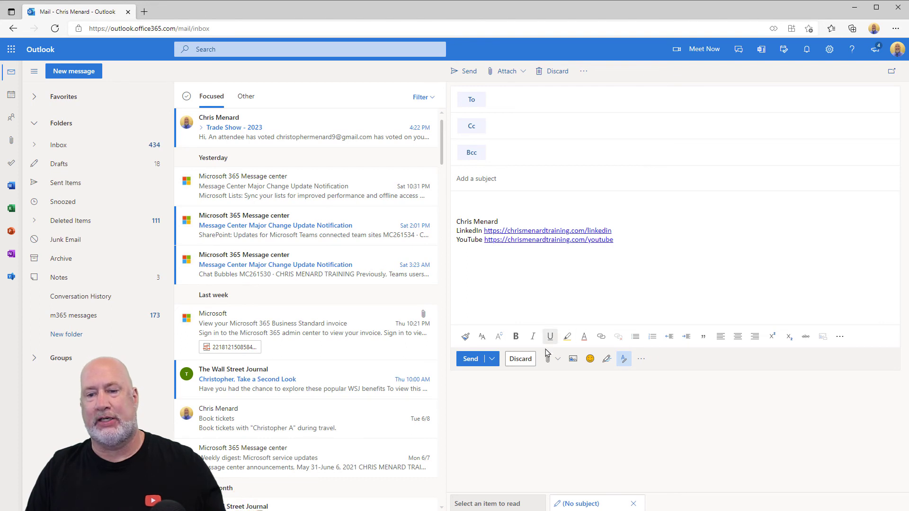
pyautogui.click(640, 360)
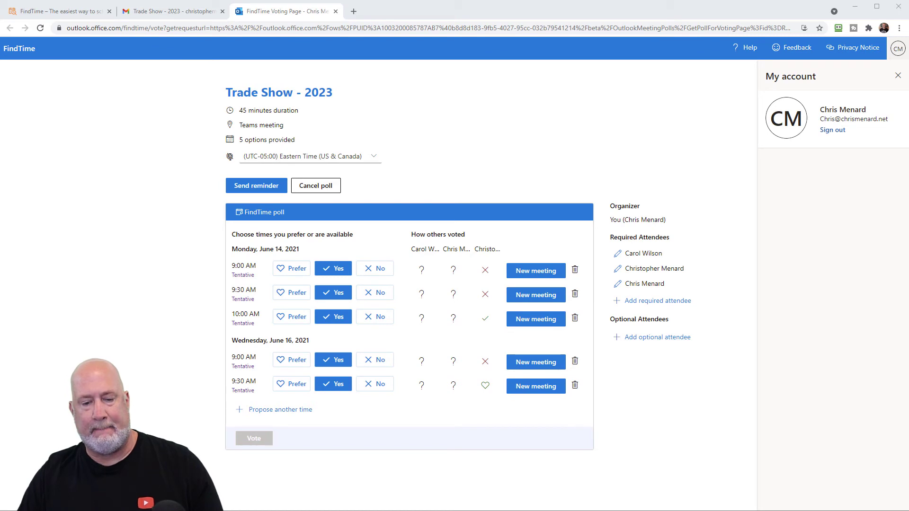
pyautogui.hotkey('alt', 'Tab')
pyautogui.click(29, 490)
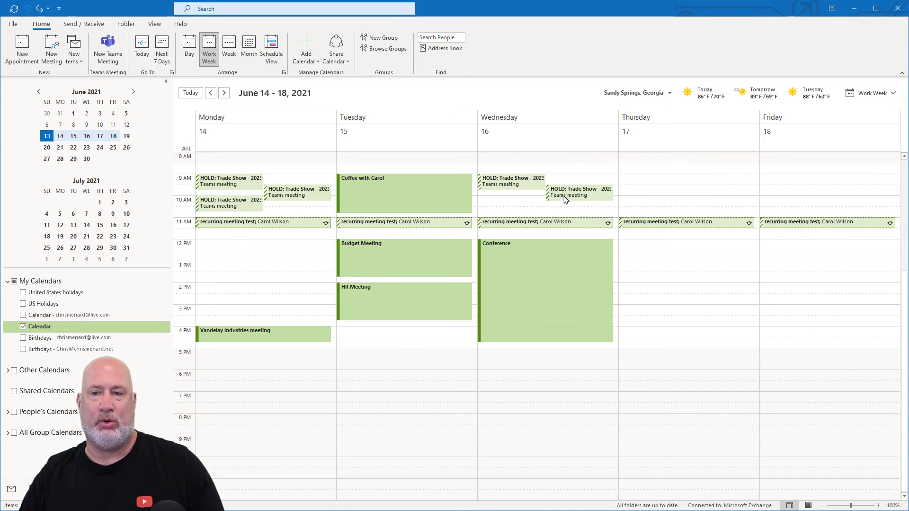
# Switch through the web mail window back to the Trade Show - 2023 FindTime voting page.
pyautogui.hotkey('alt', 'Tab')
pyautogui.click(347, 277)
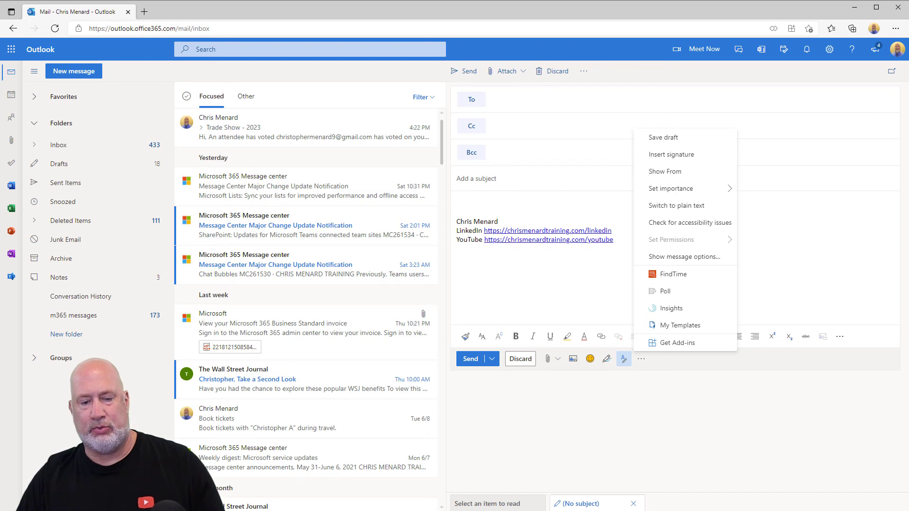
pyautogui.hotkey('alt', 'Tab')
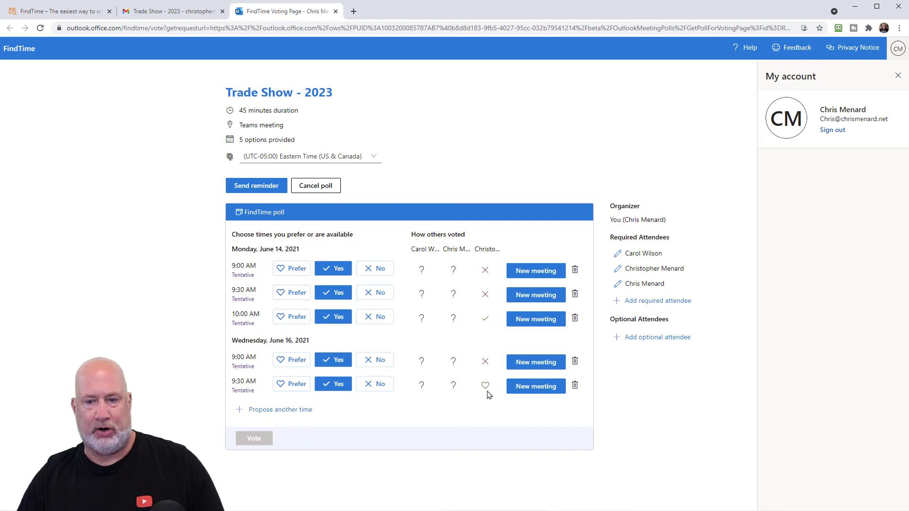
# Create and send the Trade Show - 2023 meeting for the June 16, 9:30 AM slot.
pyautogui.click(535, 386)
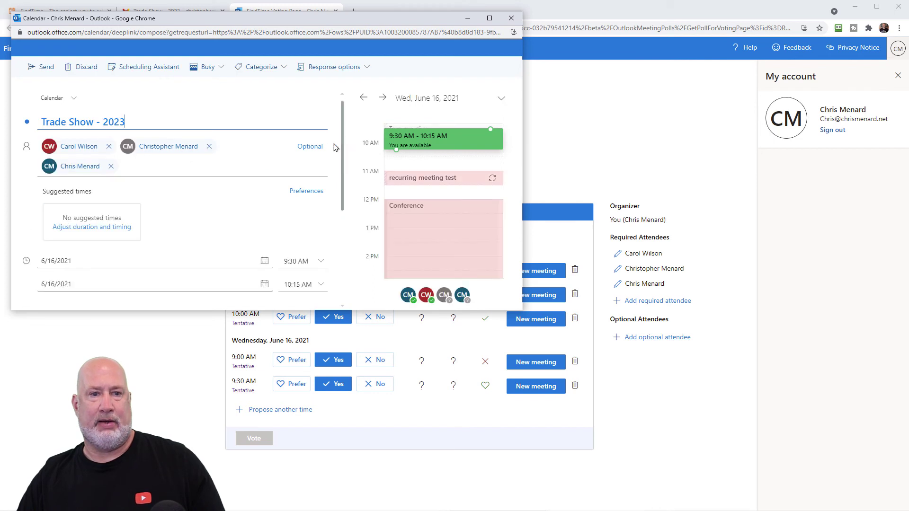
pyautogui.click(48, 74)
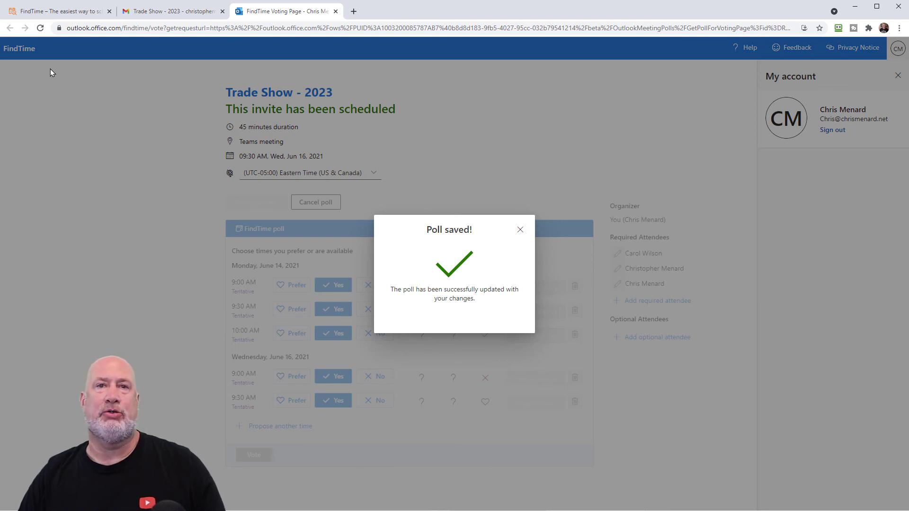
pyautogui.click(520, 231)
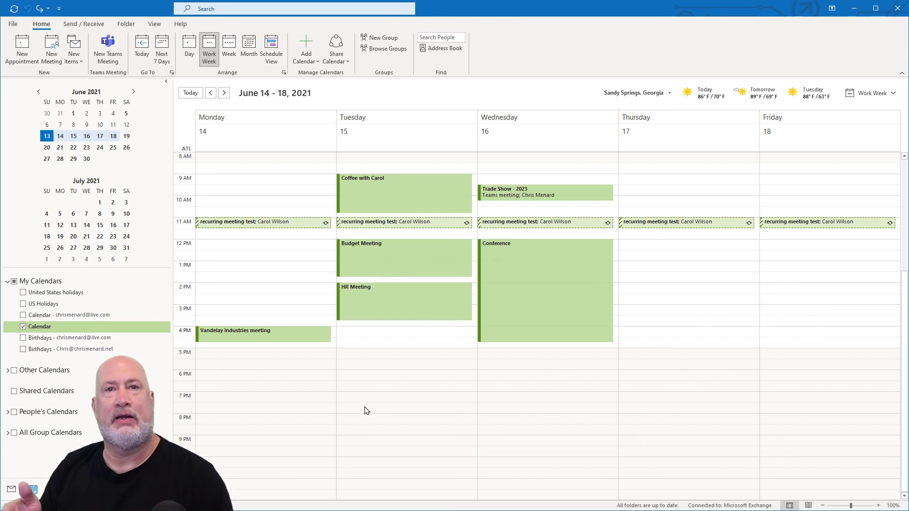
# Open the Wednesday June 16 Trade Show - 2023 meeting and move its window higher.
pyautogui.click(523, 195)
pyautogui.doubleClick(523, 195)
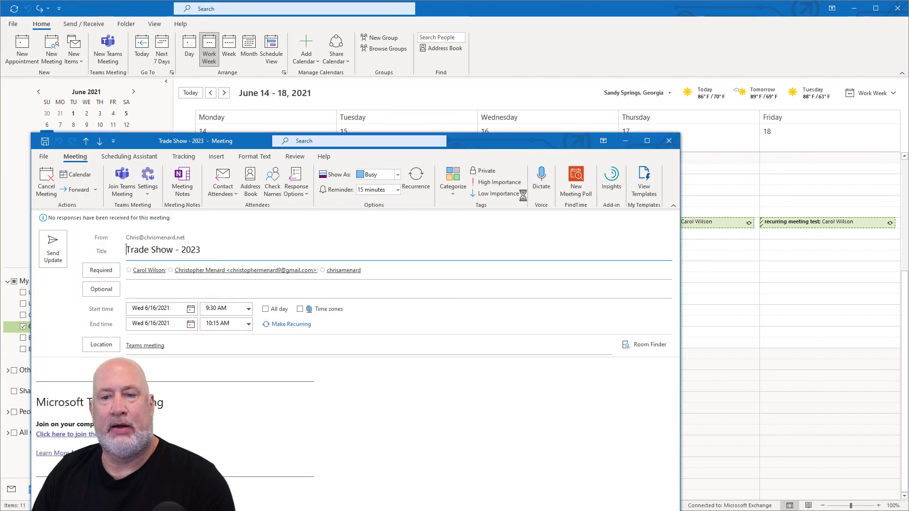
pyautogui.moveTo(496, 136); pyautogui.dragTo(509, 45)
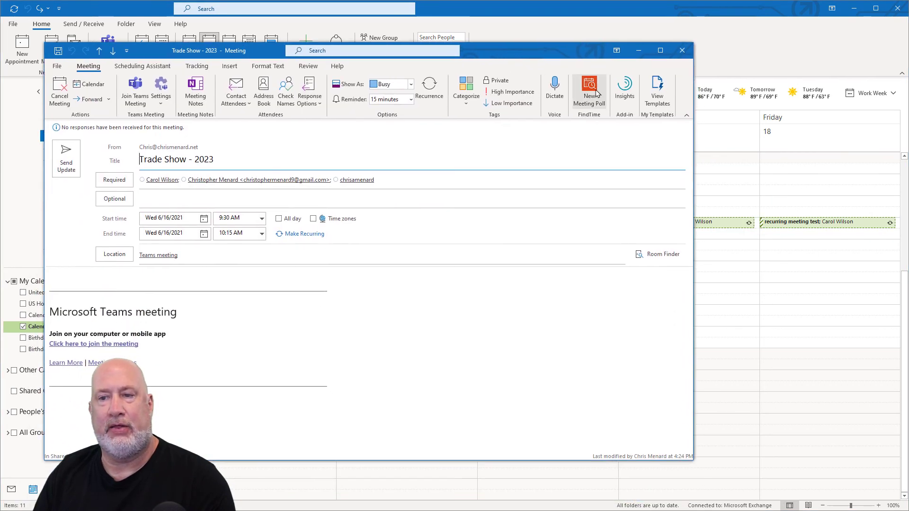